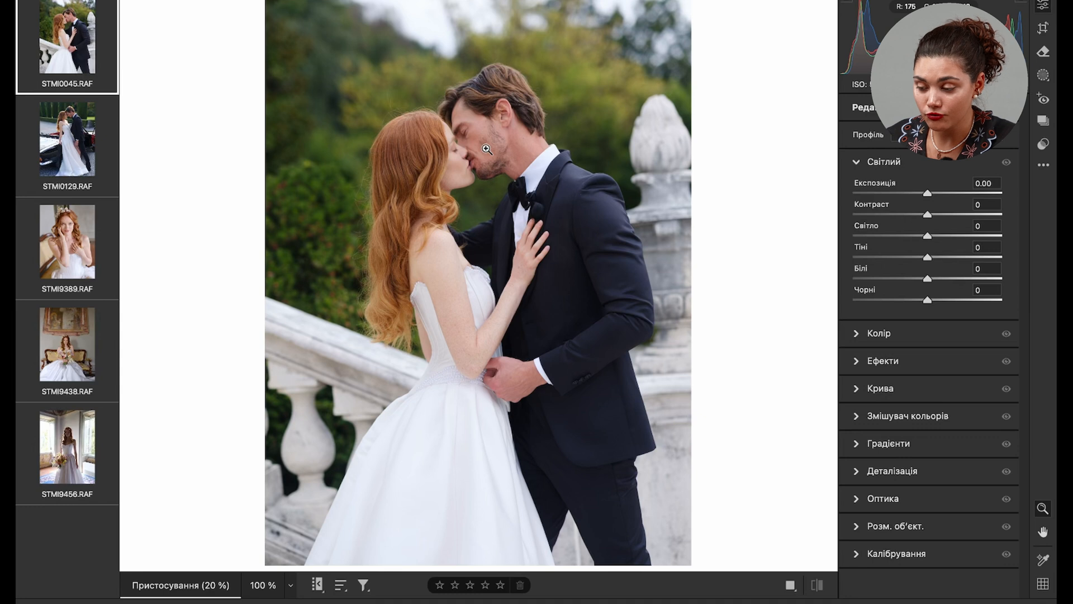
- Inspect the couple's faces, hair and skin at 100% zoom, then return to the full photo
click(487, 150)
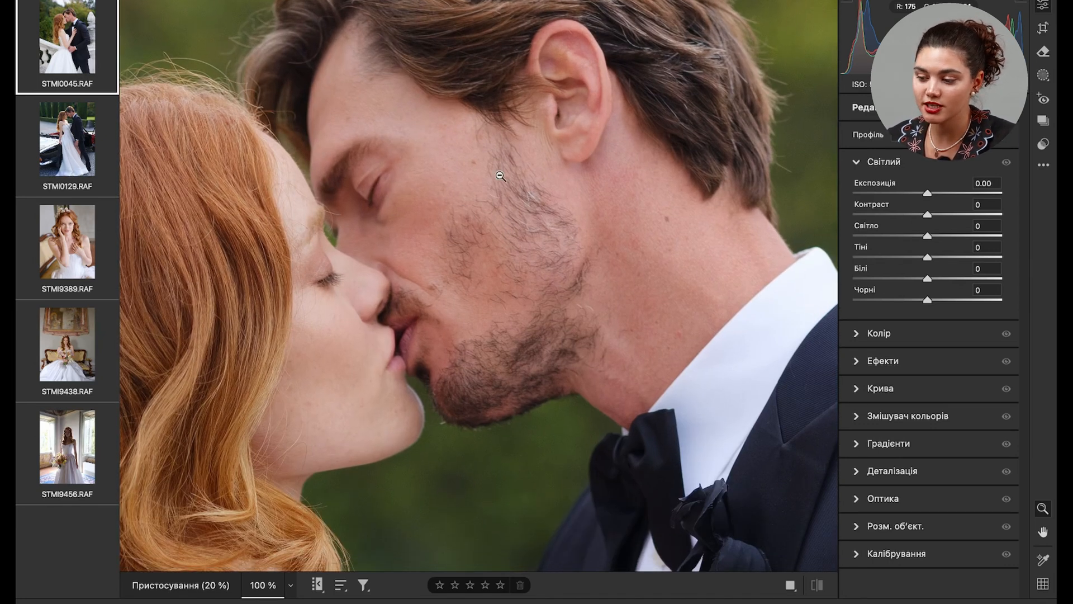
click(607, 259)
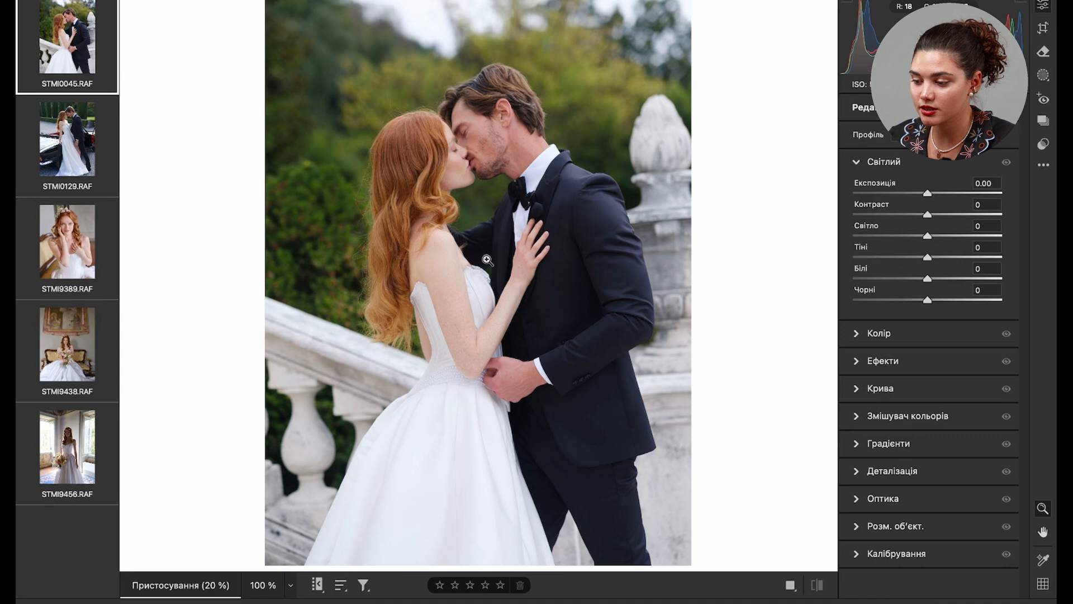
click(499, 103)
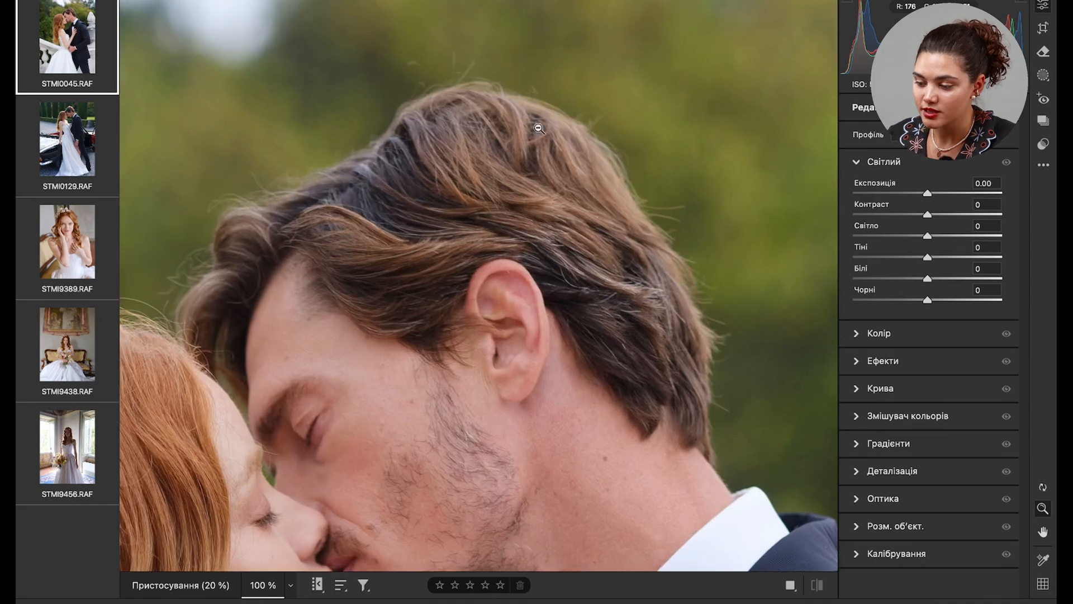
scroll(503, 349, down, 3)
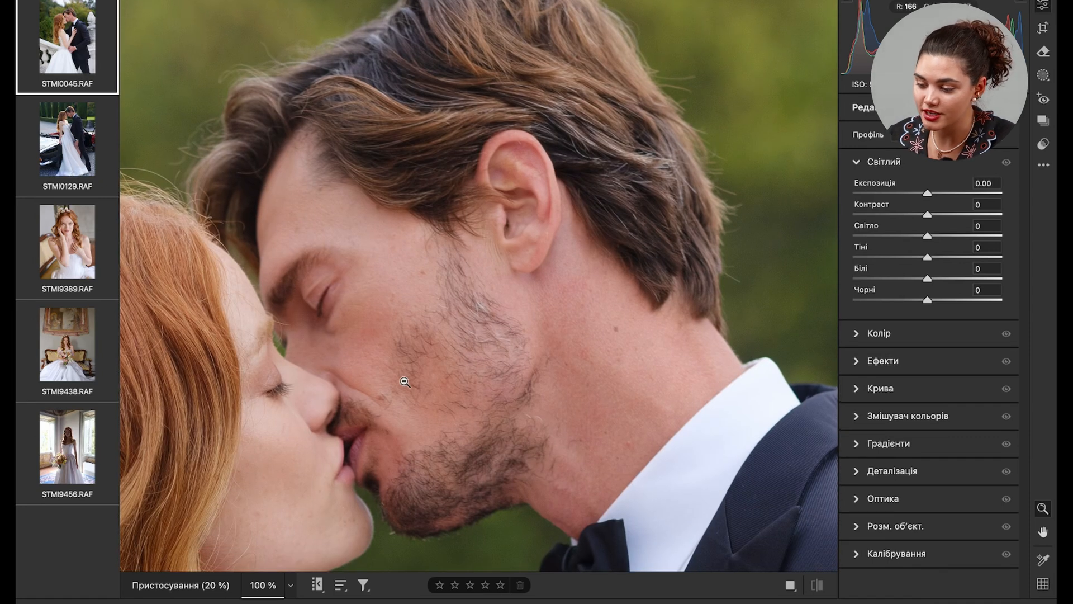
scroll(404, 382, down, 10)
click(528, 474)
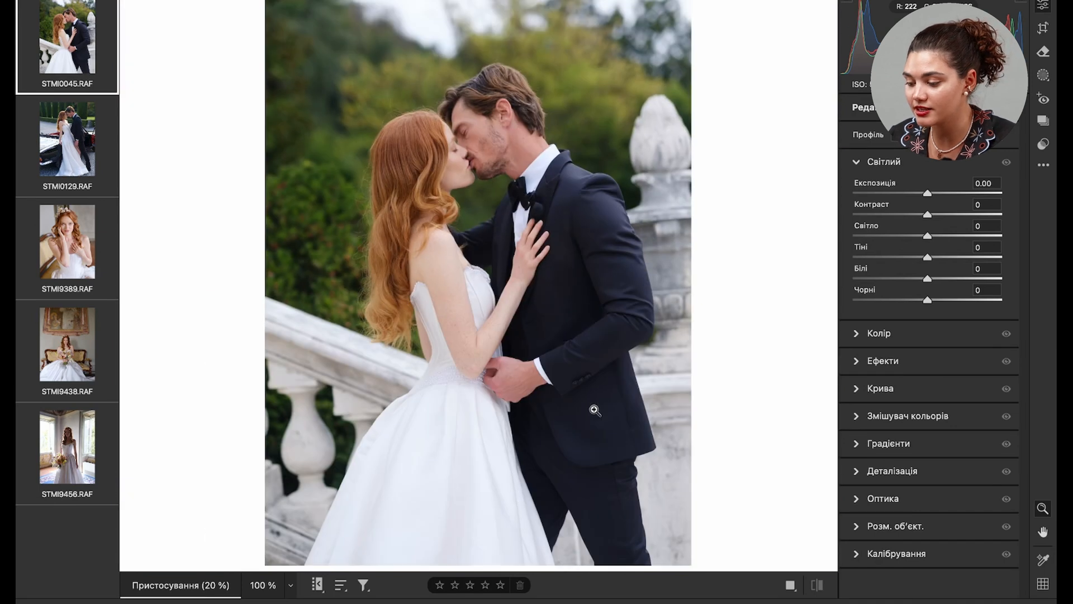
- Shift the hue of the reds to +11 and the oranges to +4 in the colour mixer
click(855, 424)
drag(927, 377, 936, 381)
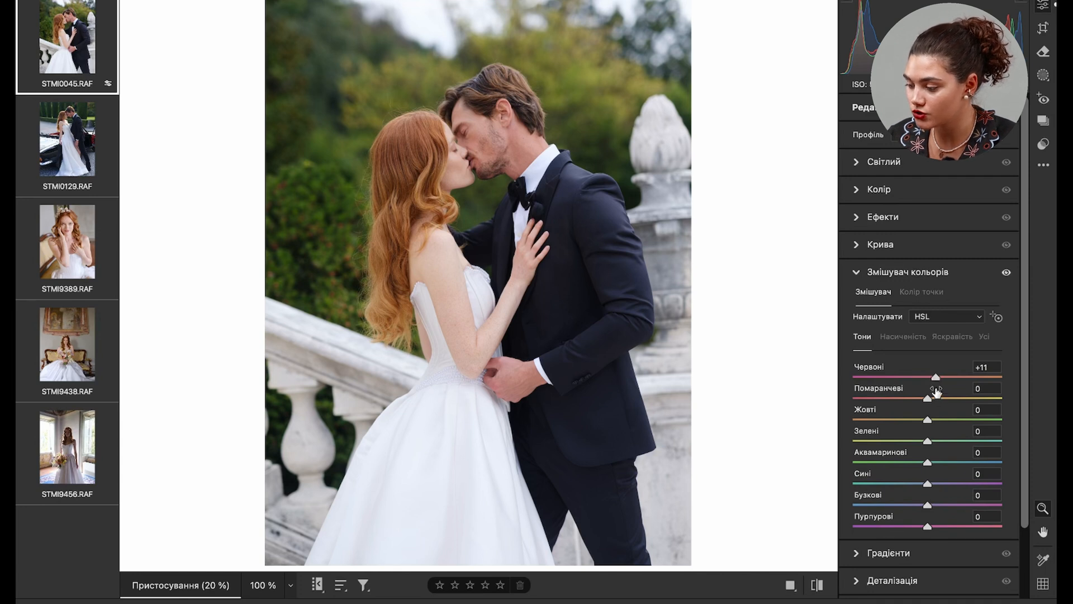
drag(927, 398, 930, 398)
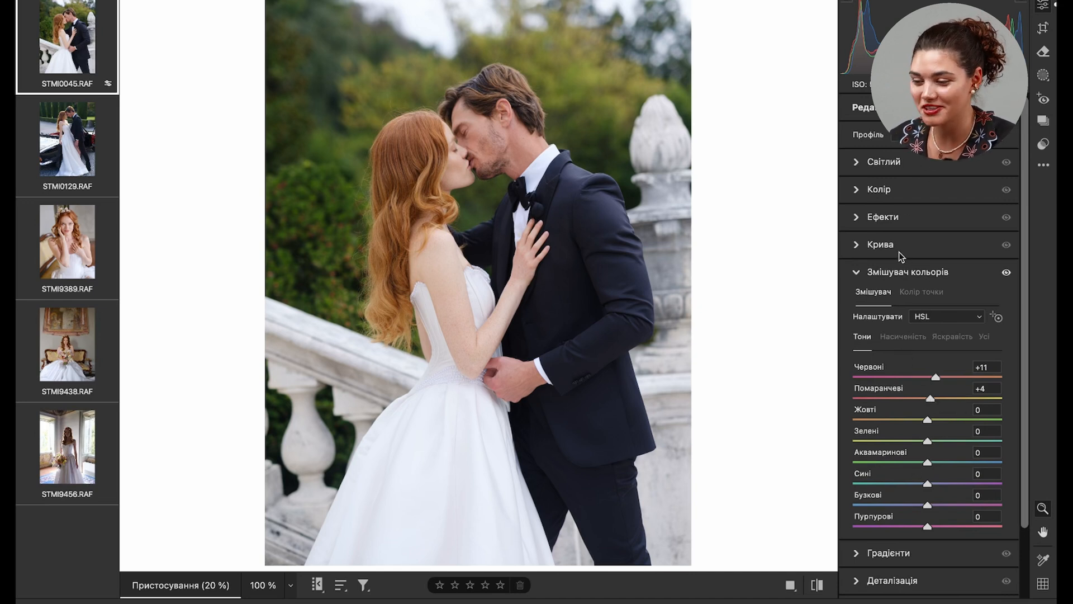
- Lower the blacks to -11 and the shadows to -4, leaving the contrast at 0
mouse_move(898, 253)
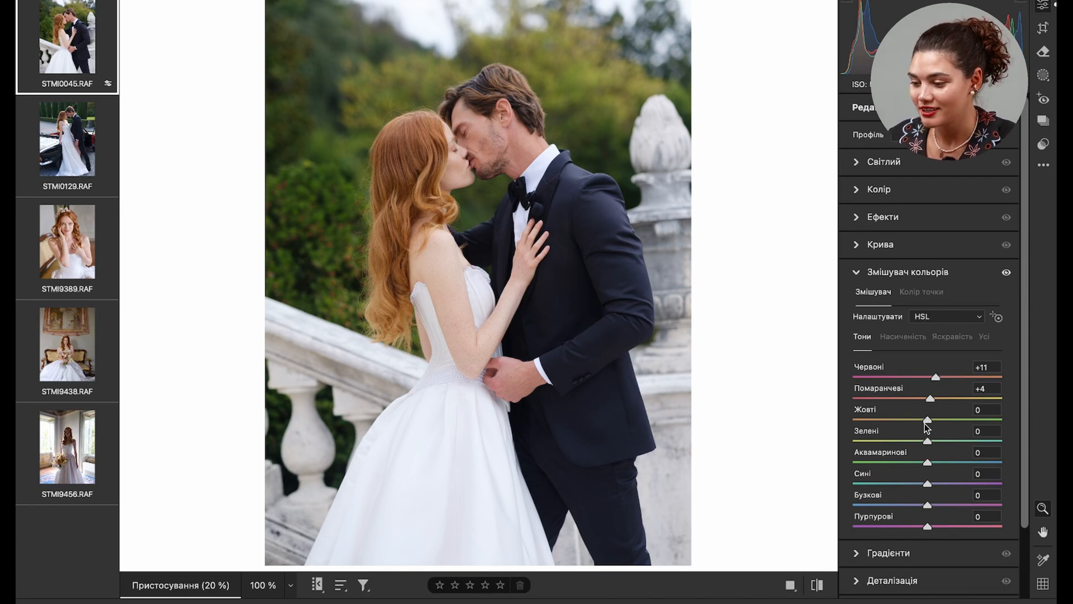
click(856, 162)
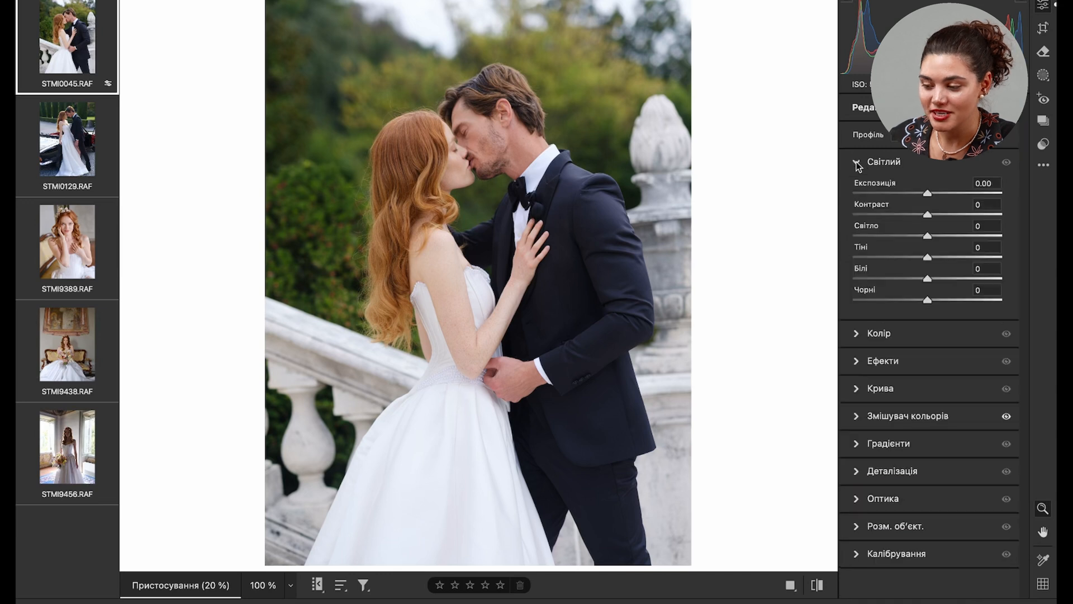
drag(927, 300, 919, 301)
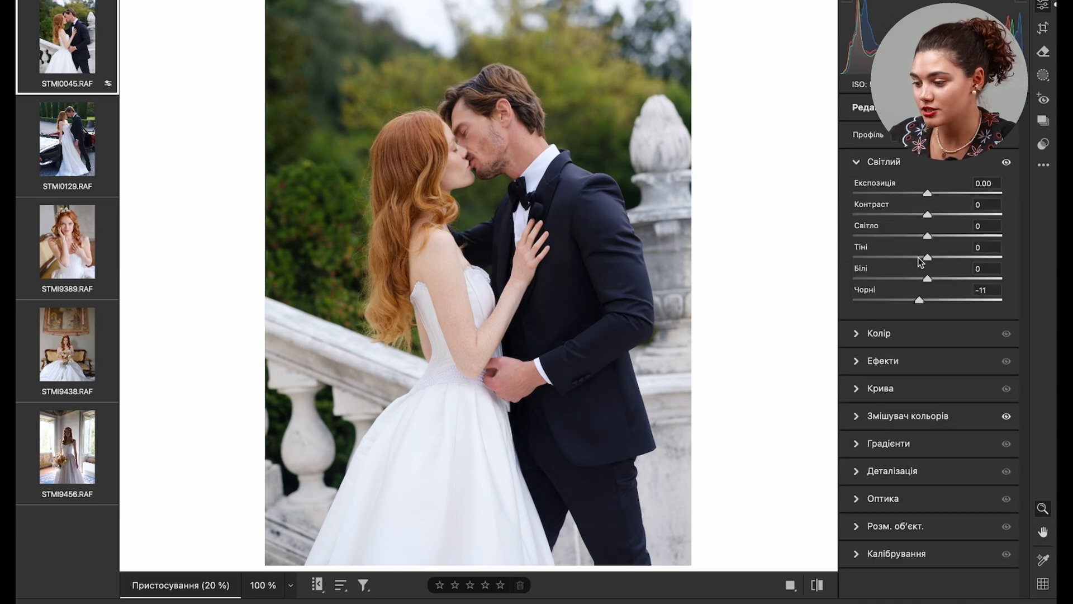
drag(927, 257, 926, 258)
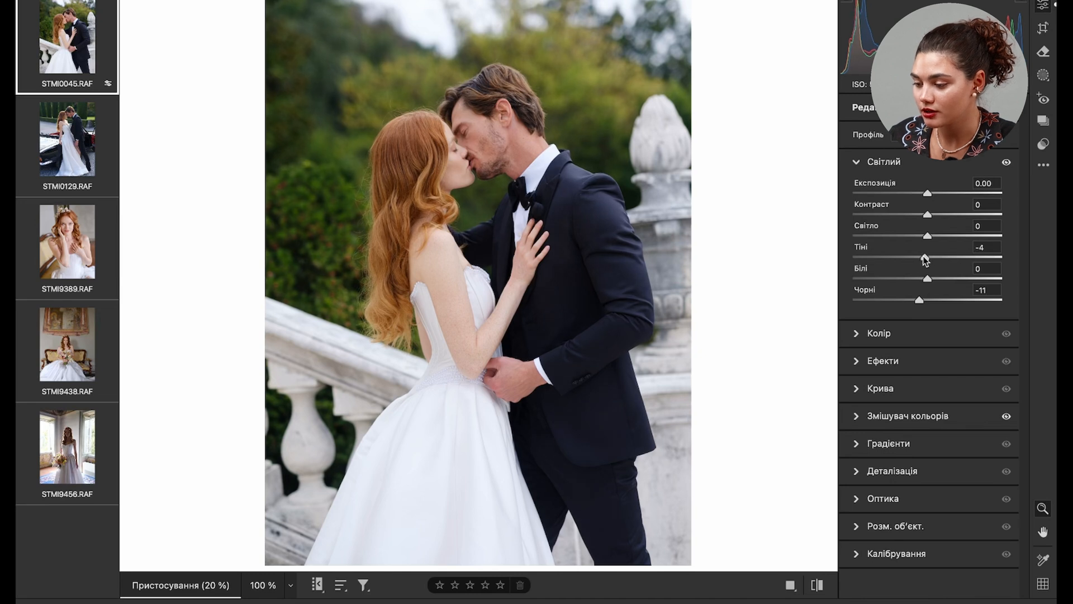
drag(928, 214, 925, 215)
double_click(926, 216)
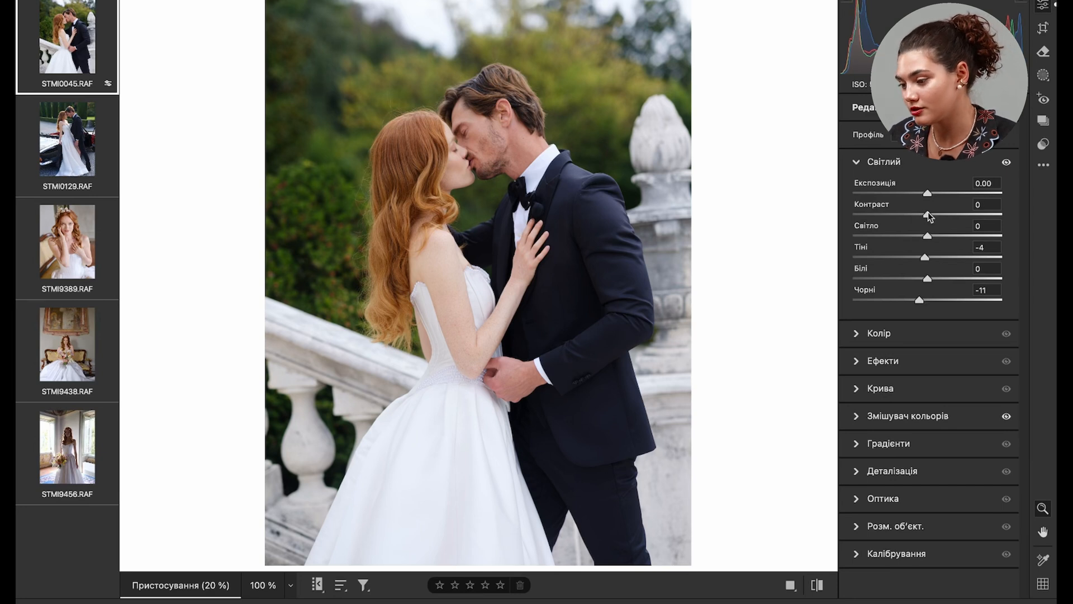
- Reduce the blues in the colour mixer to -10 saturation and -12 luminance
click(857, 418)
click(902, 337)
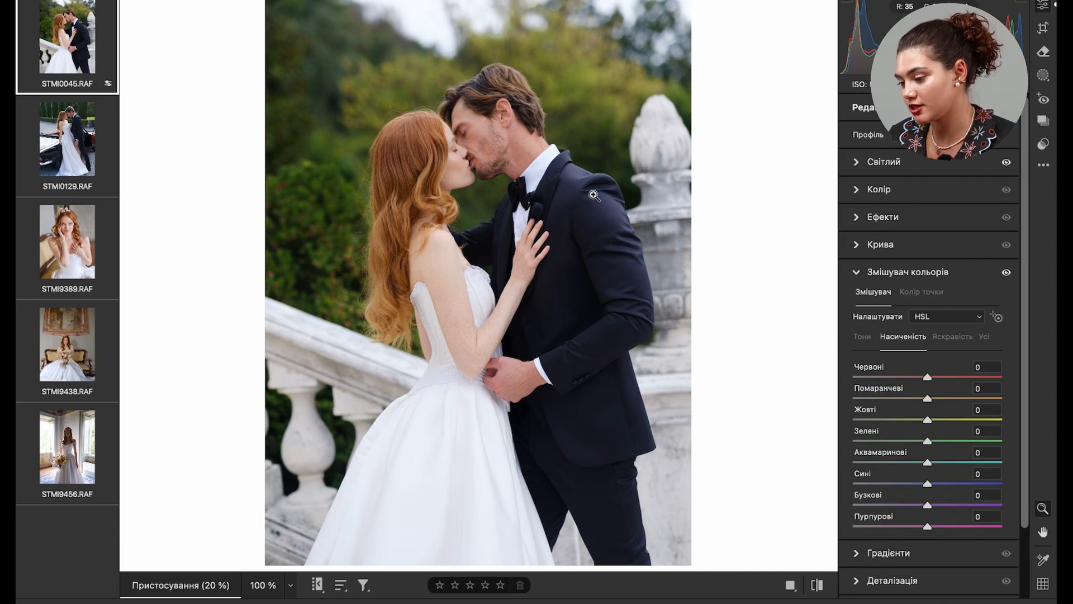
drag(929, 481, 920, 481)
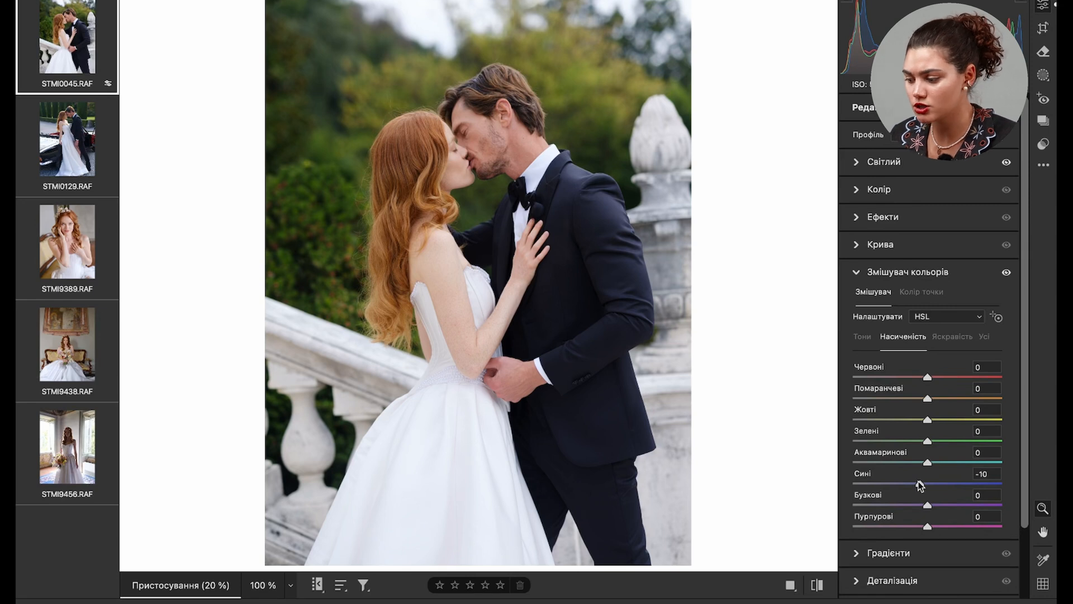
click(961, 335)
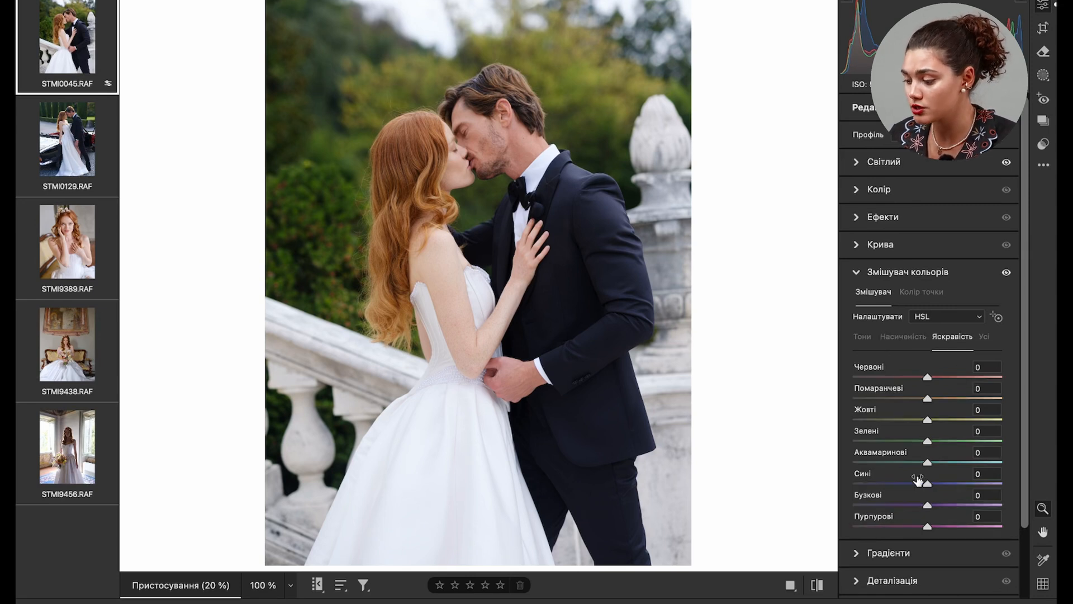
drag(927, 482, 921, 483)
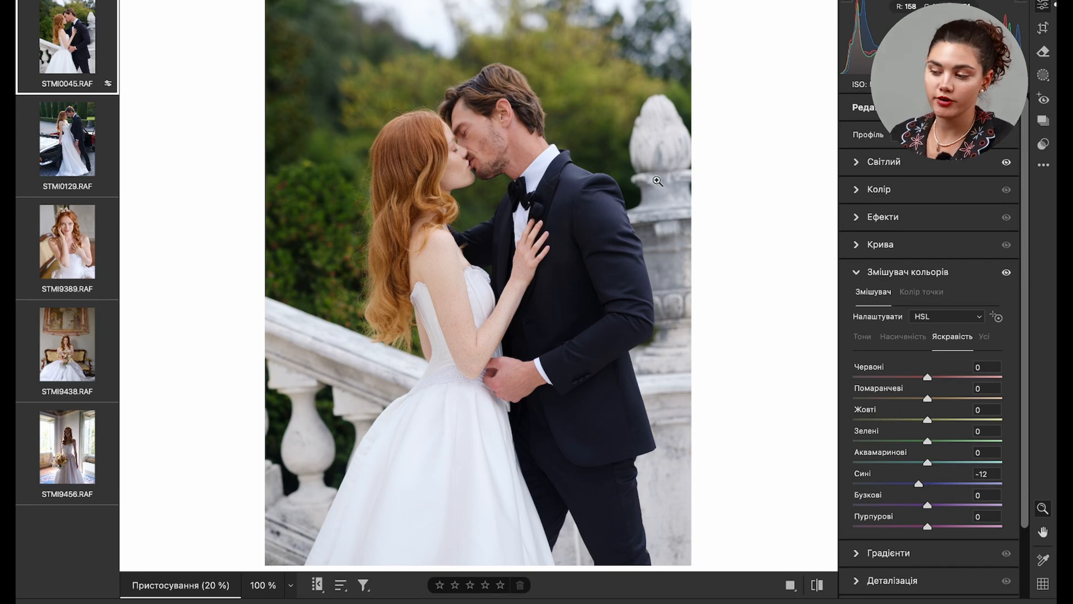
- Colour-grade the highlights to hue 42, saturation 3, luminance -1, the shadows to hue 211, saturation 7, and the midtones to luminance 14
click(859, 162)
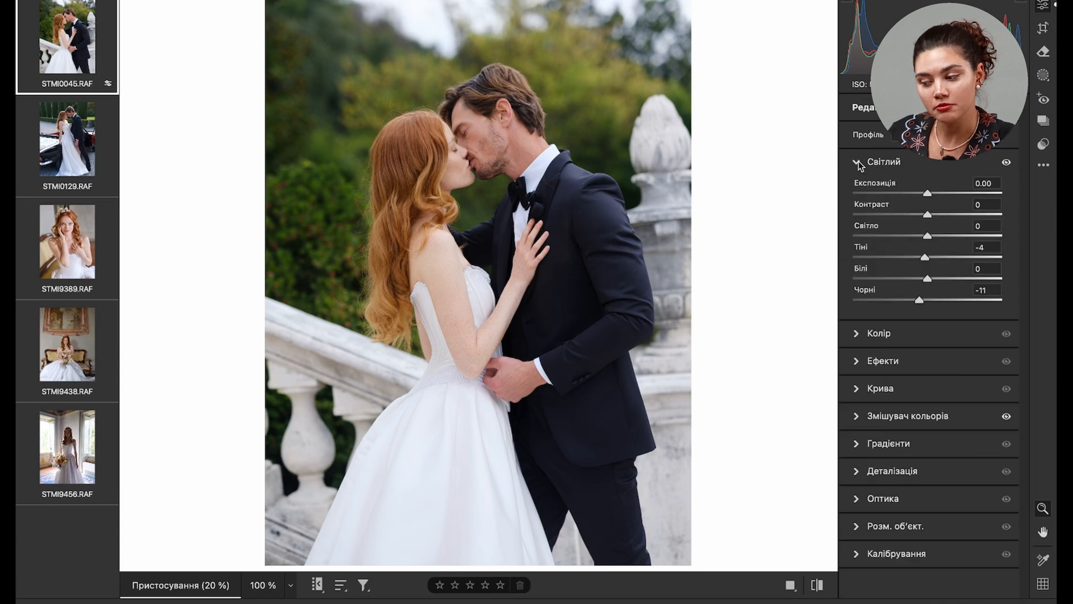
click(859, 444)
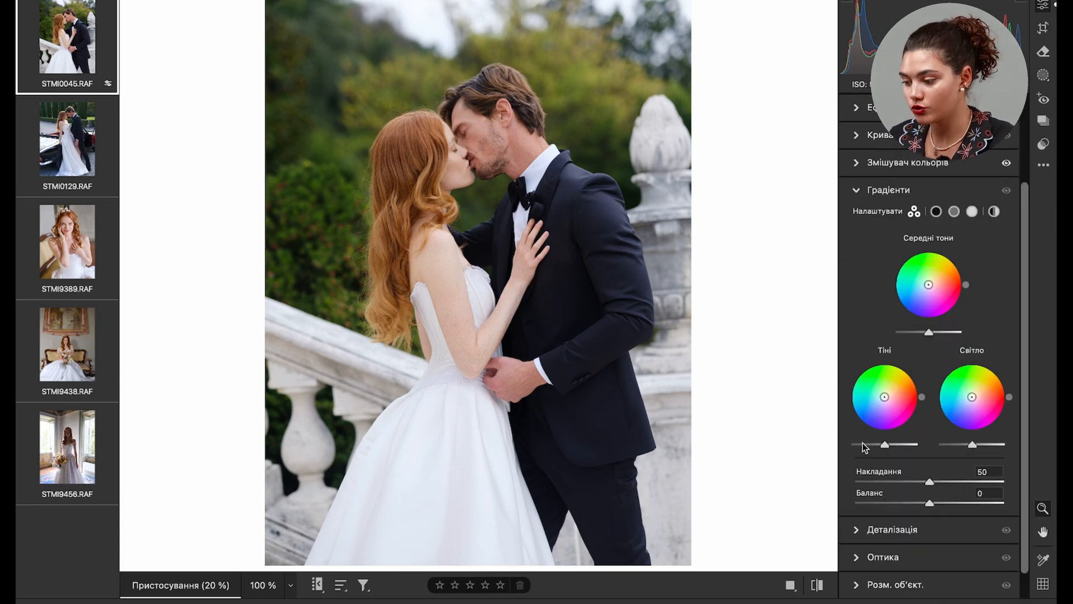
drag(971, 396, 972, 396)
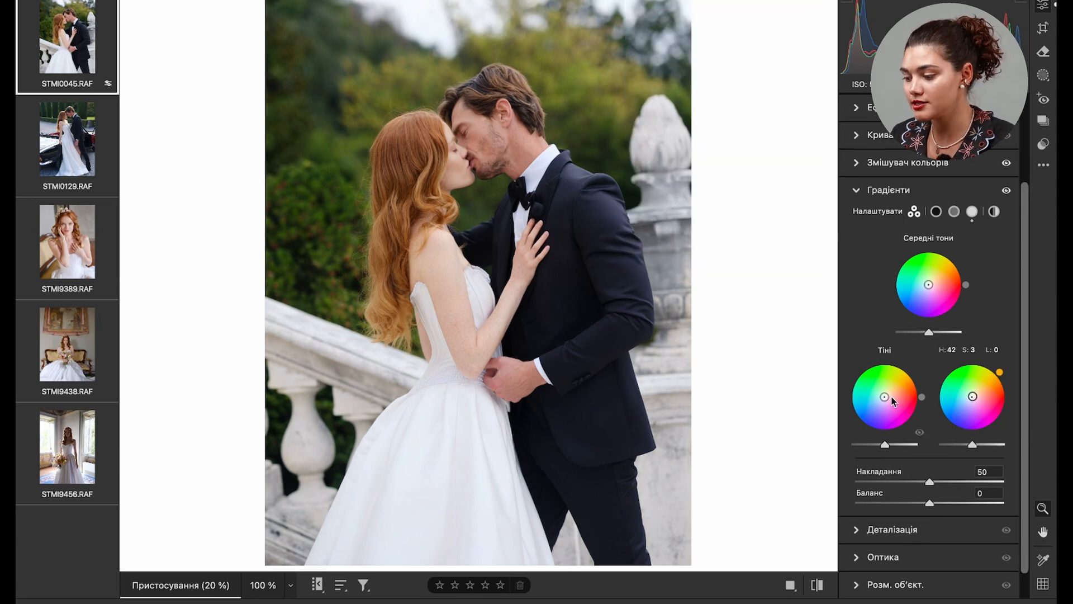
drag(884, 396, 882, 397)
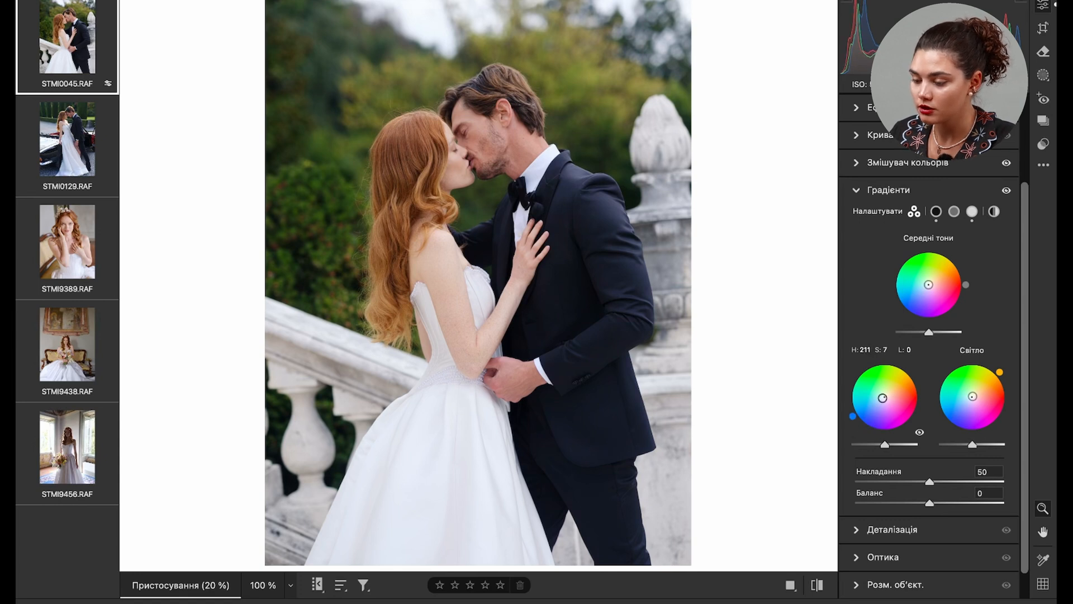
drag(937, 332, 933, 334)
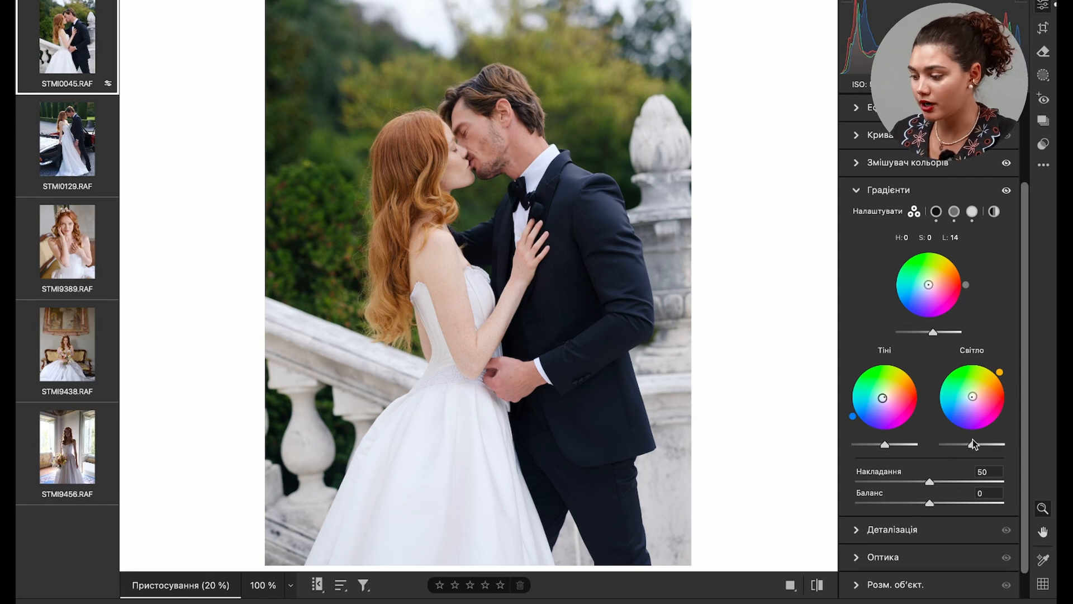
click(987, 444)
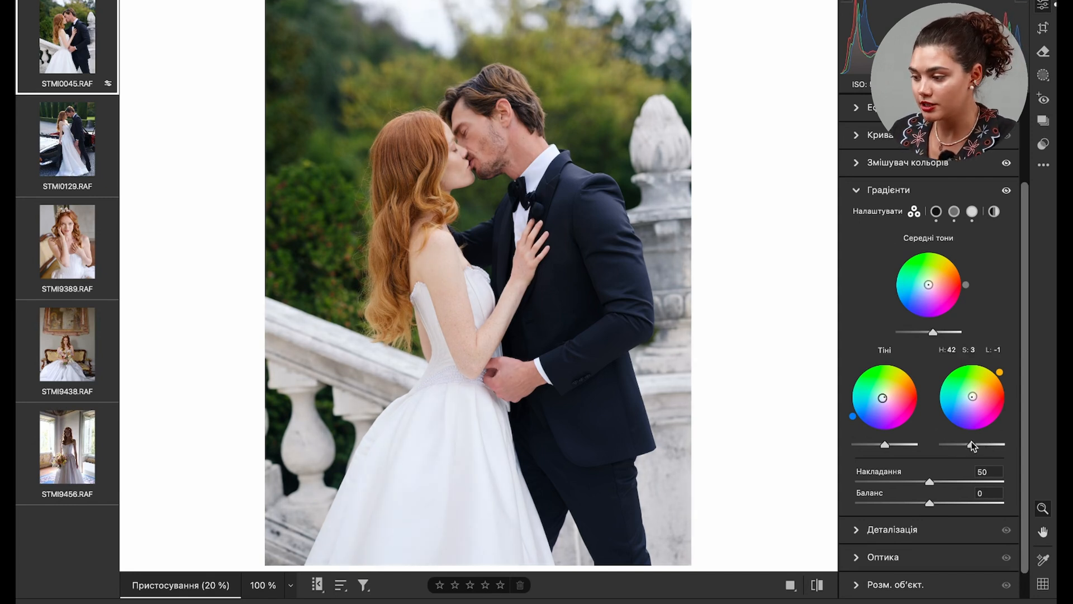
- Apply effects of +7 texture, +7 clarity and a grain amount of 36 to the photo
scroll(973, 445, up, 2)
click(856, 150)
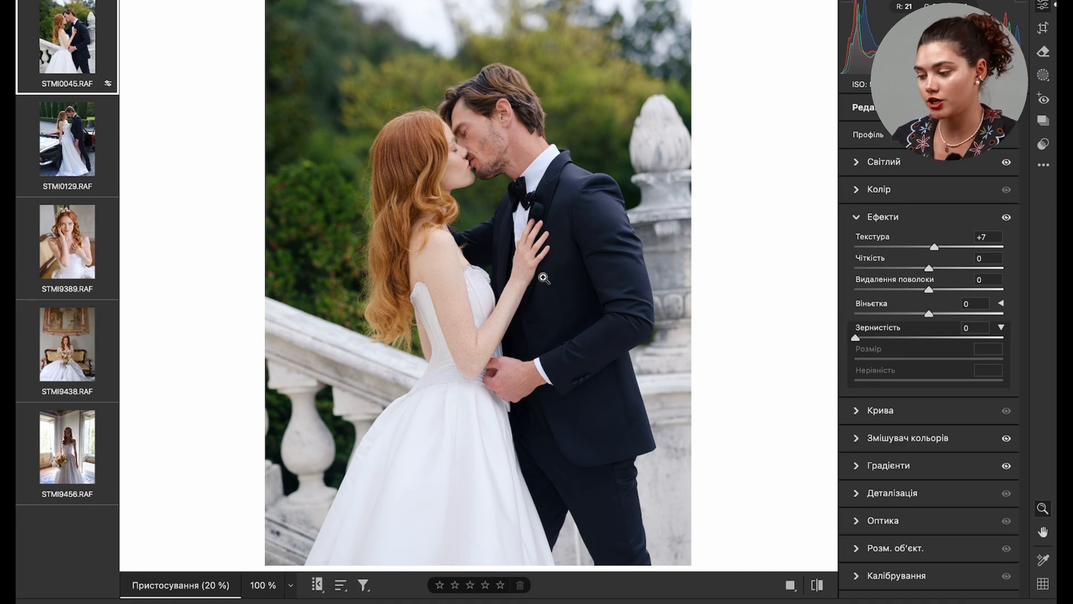
drag(929, 268, 934, 268)
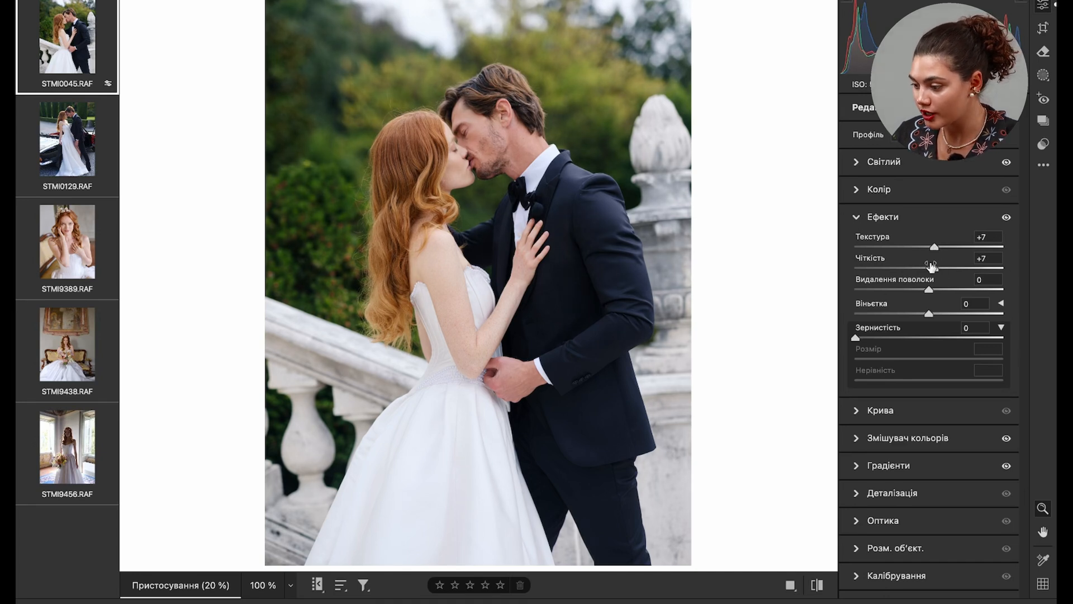
drag(892, 336, 914, 340)
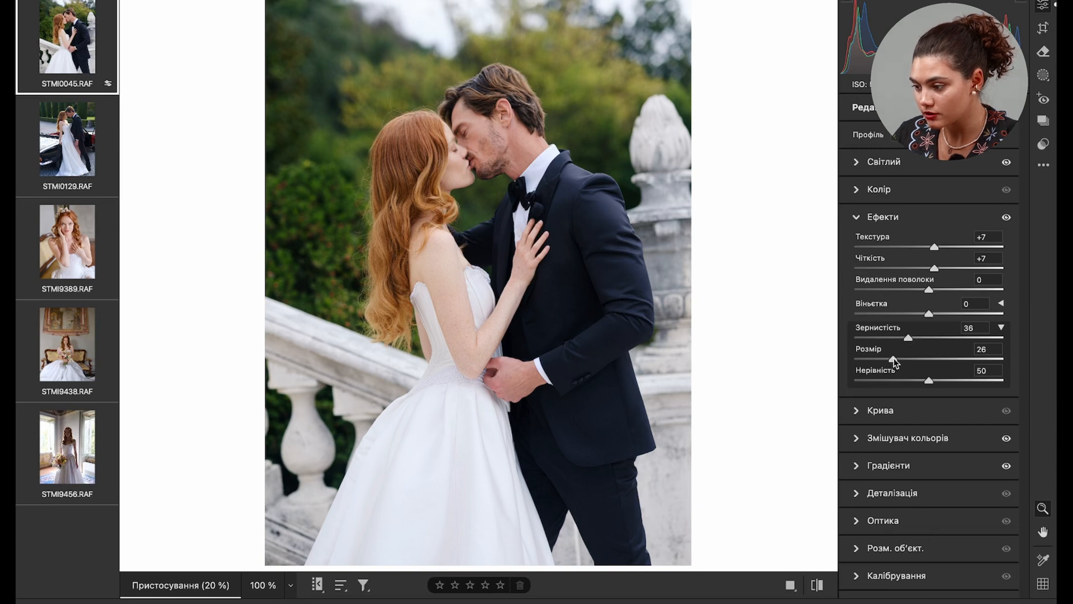
- Slightly strengthen the warm orange tint of the highlights in the colour grading
click(884, 161)
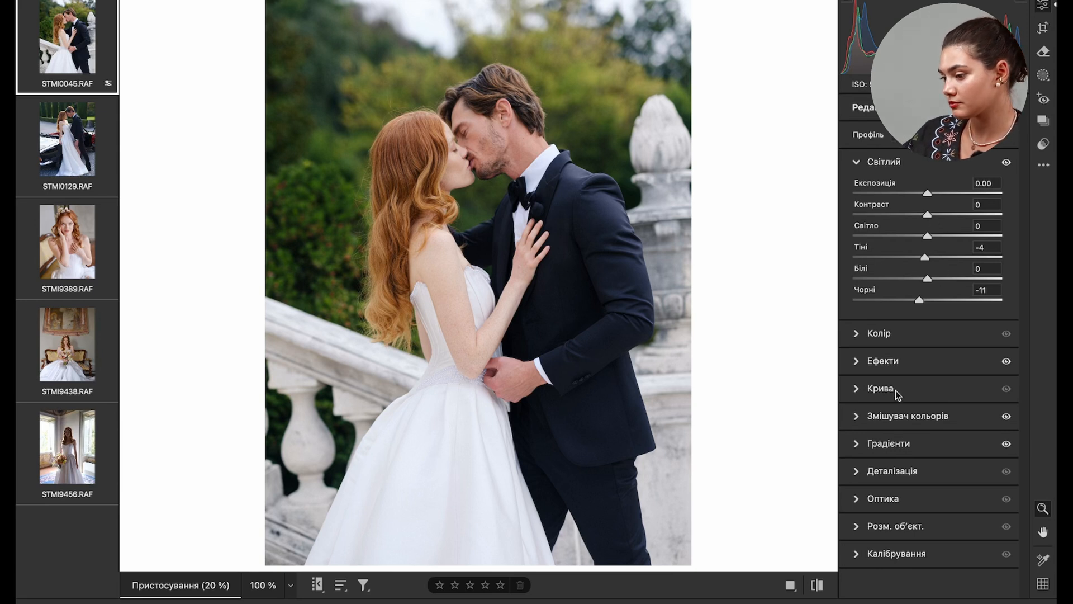
click(865, 447)
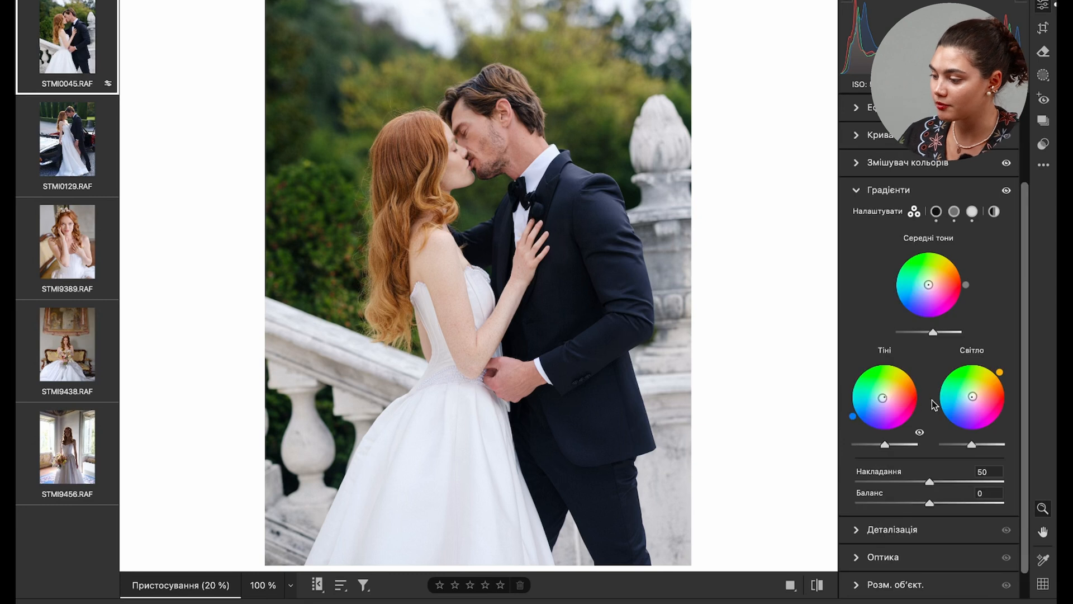
drag(1000, 371, 999, 370)
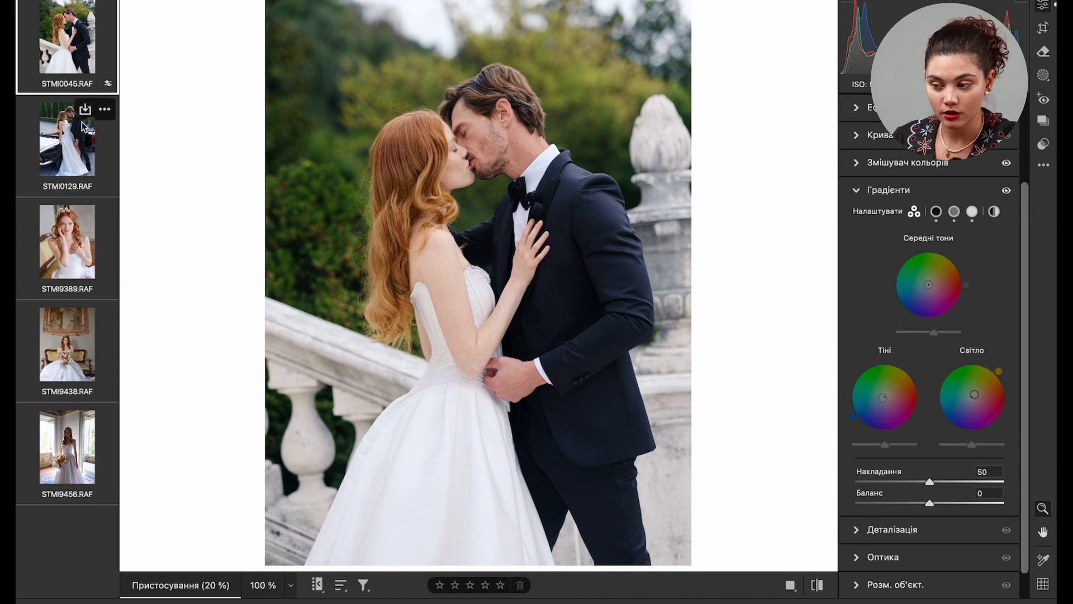
- Switch to the photo STMI0129.RAF of the couple by the car and show its light settings
click(59, 106)
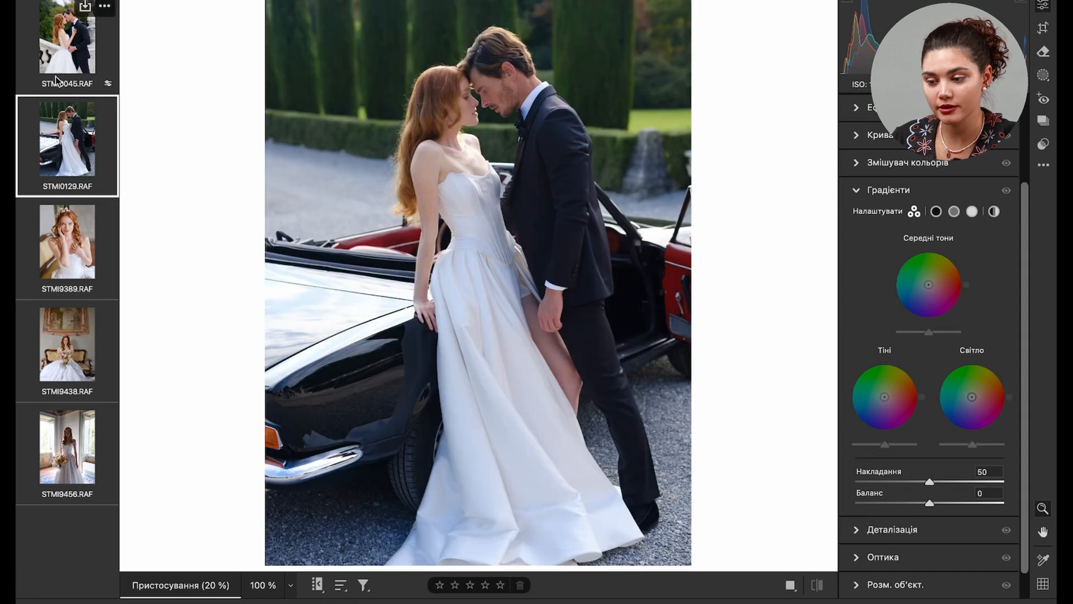
scroll(868, 165, up, 3)
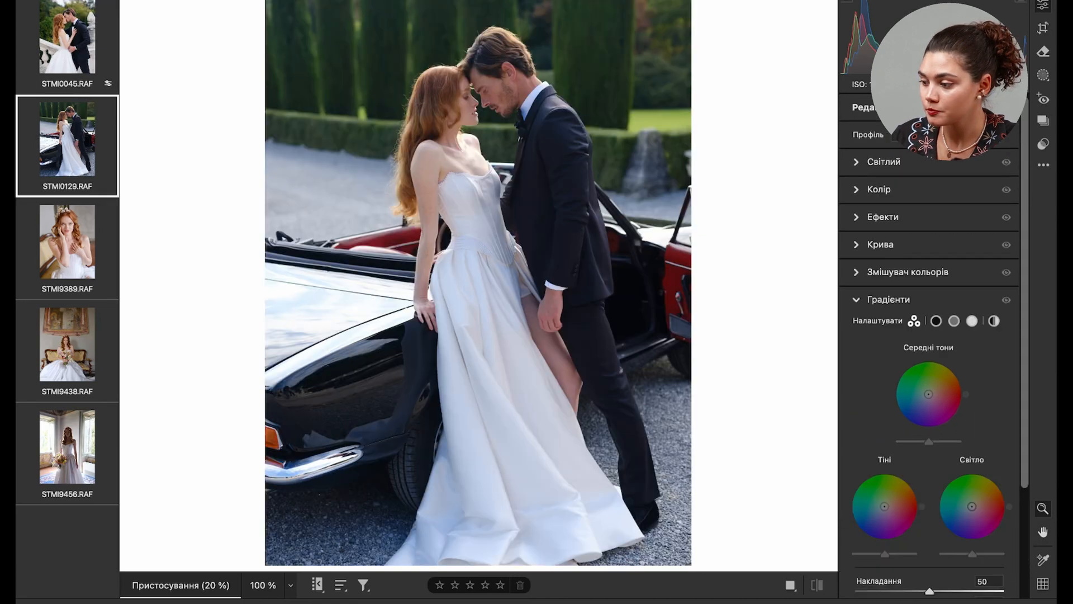
click(855, 163)
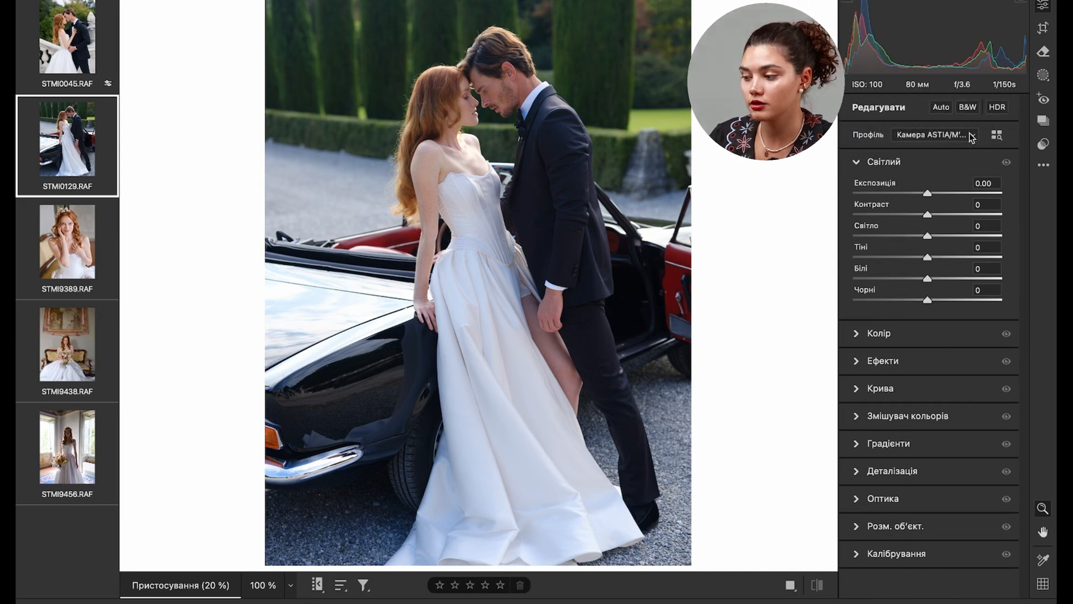
- Preview the camera-matching profiles, both colour and black-and-white, on the photo of the couple by the car
click(995, 136)
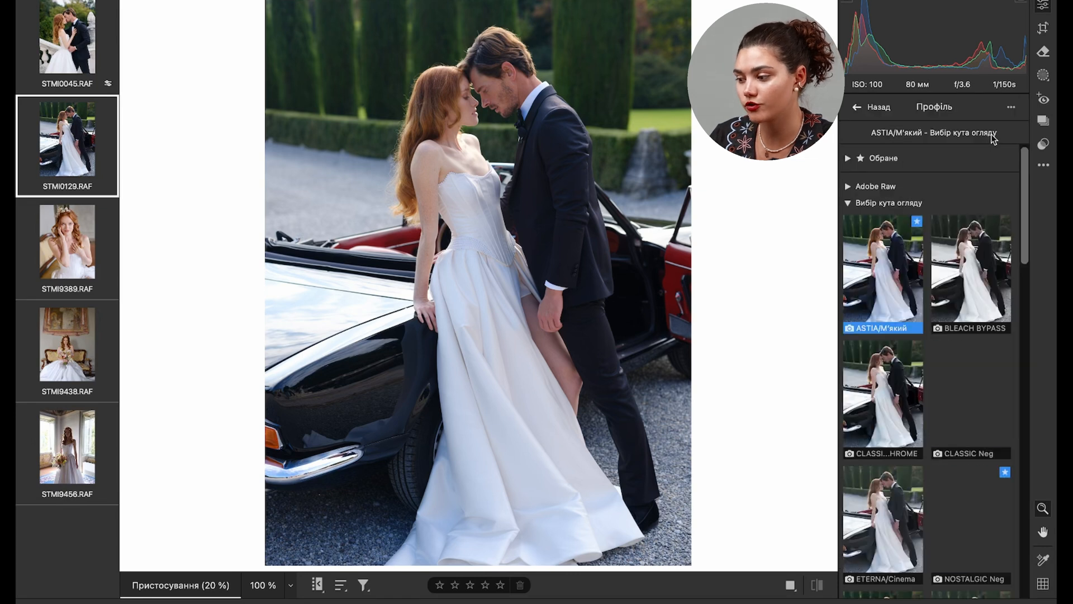
scroll(943, 410, down, 3)
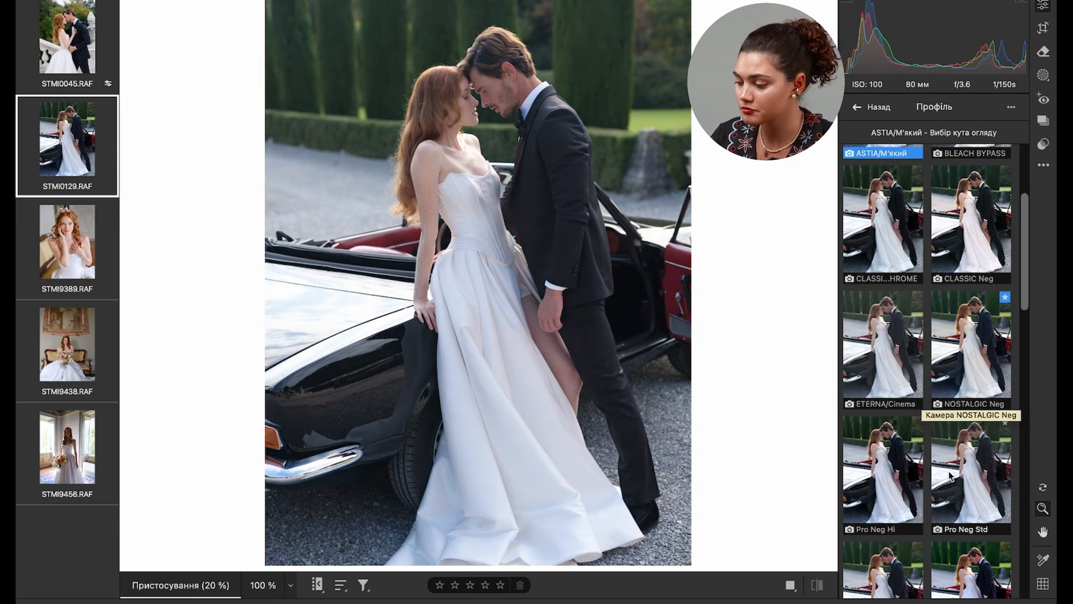
scroll(973, 398, down, 2)
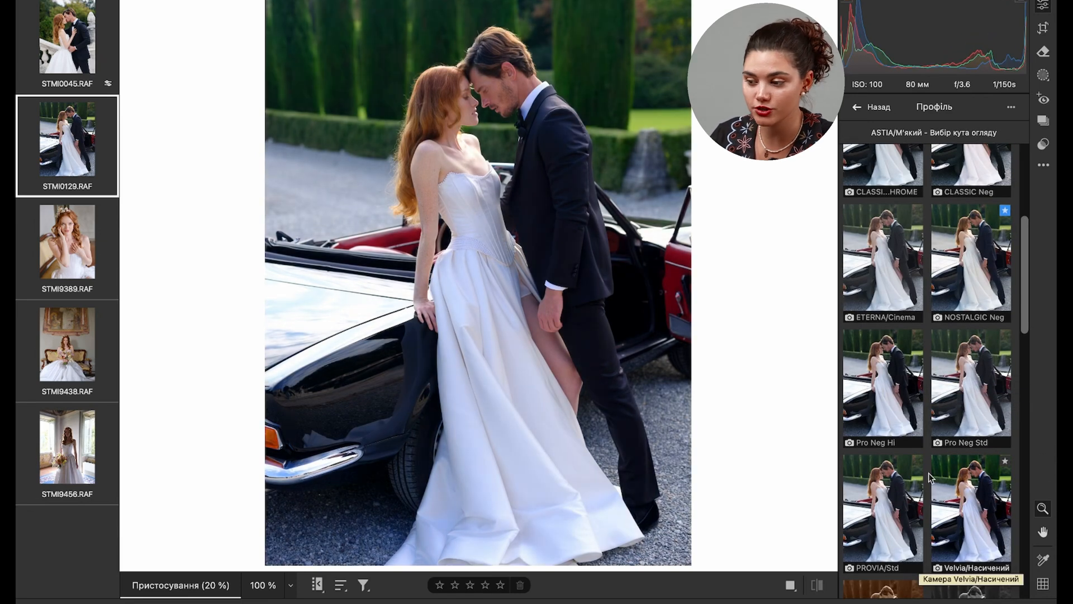
scroll(929, 476, down, 4)
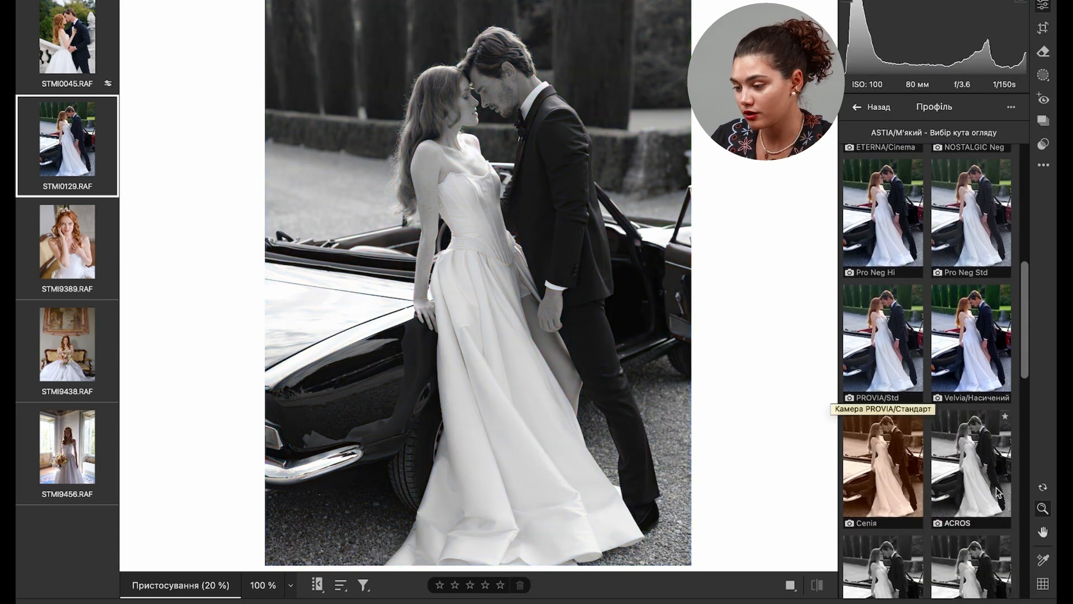
scroll(975, 453, down, 4)
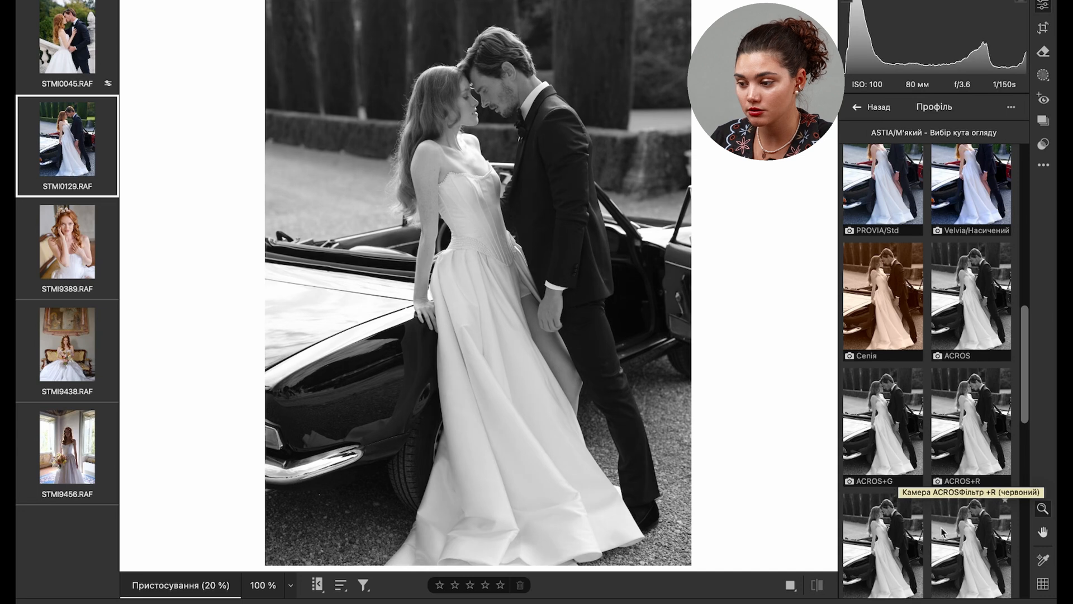
scroll(944, 533, down, 3)
scroll(945, 533, down, 3)
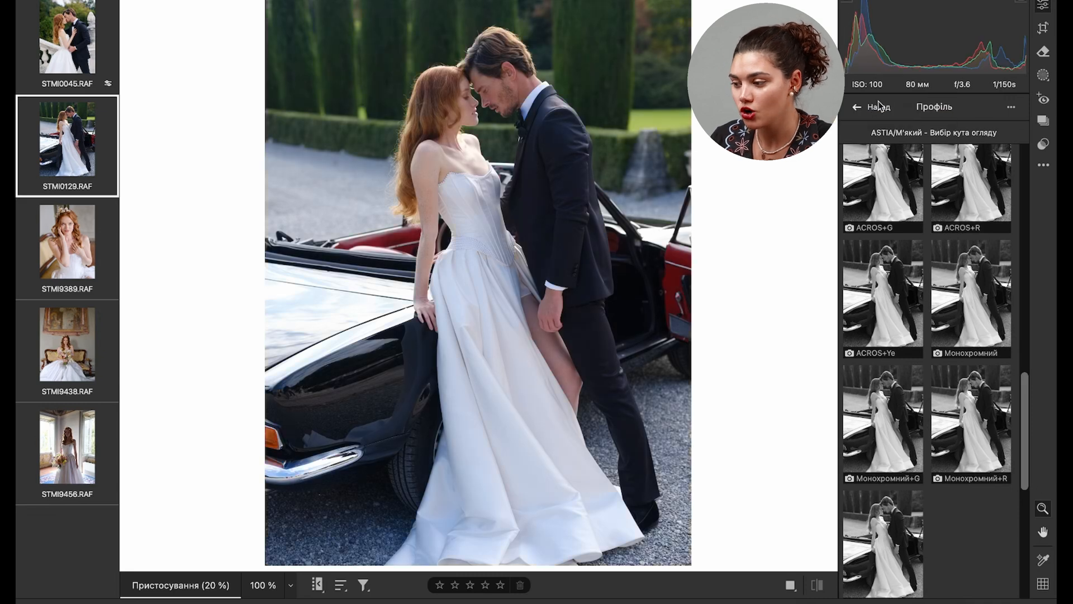
click(857, 106)
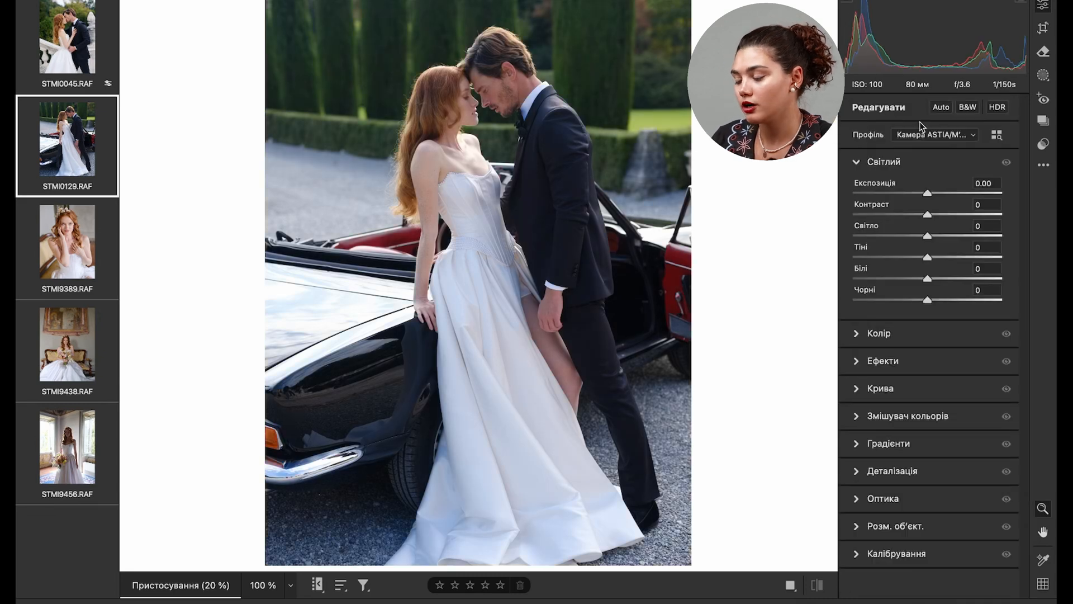
- Preview the Fujifilm Pro Normal film profiles on the photo of the couple by the car
click(995, 135)
click(847, 202)
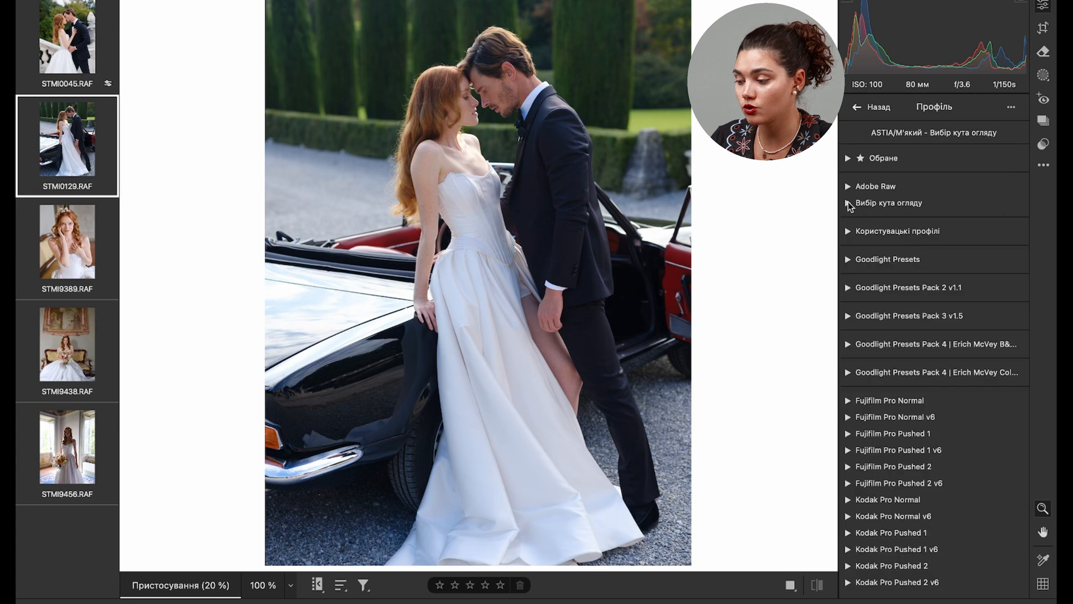
click(848, 400)
scroll(907, 438, down, 5)
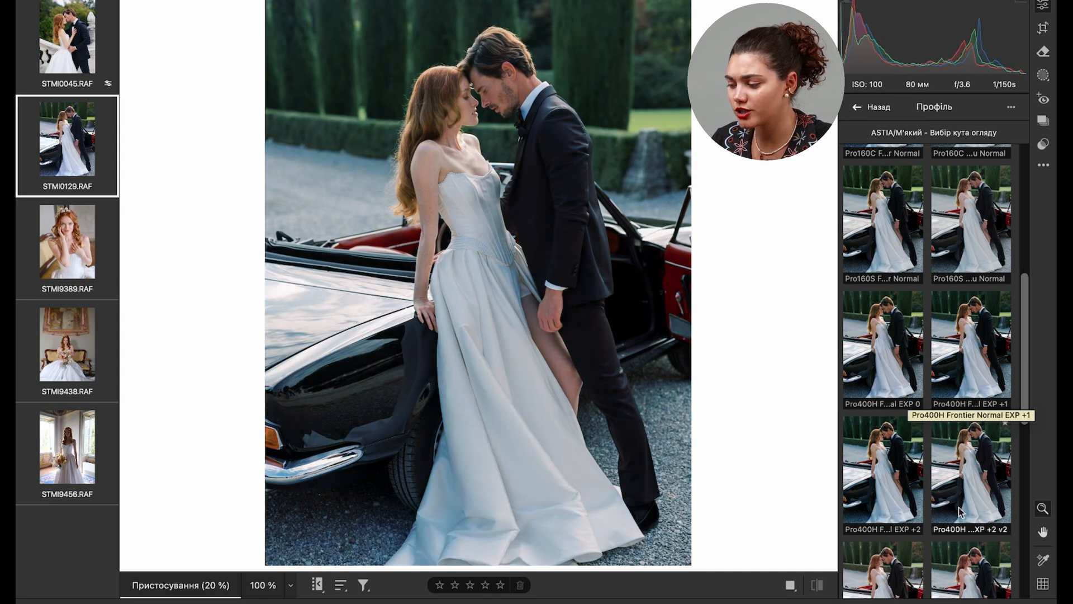
scroll(869, 482, down, 5)
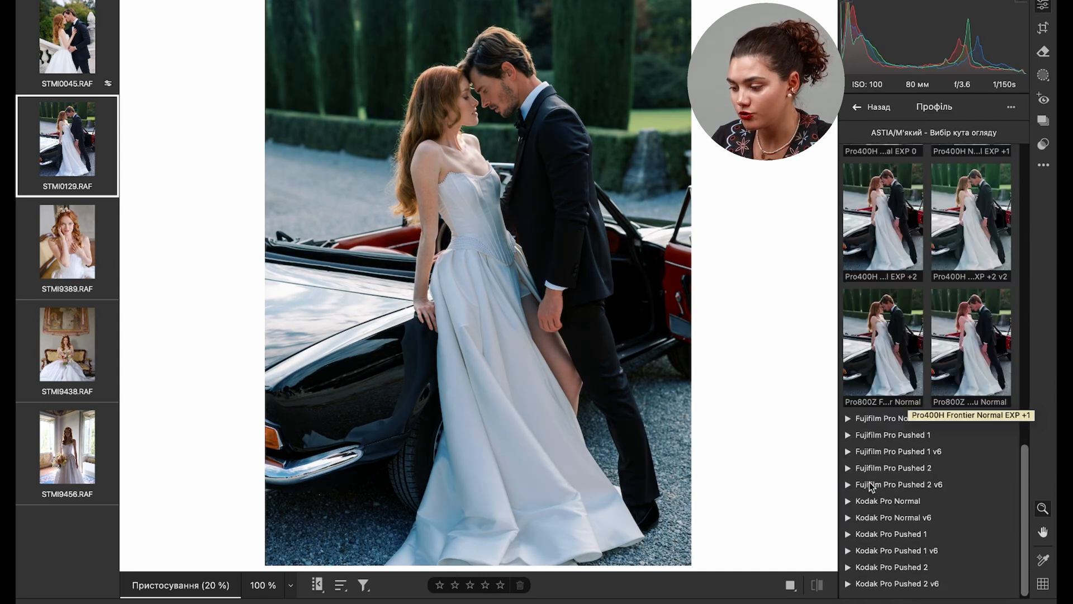
scroll(889, 414, up, 10)
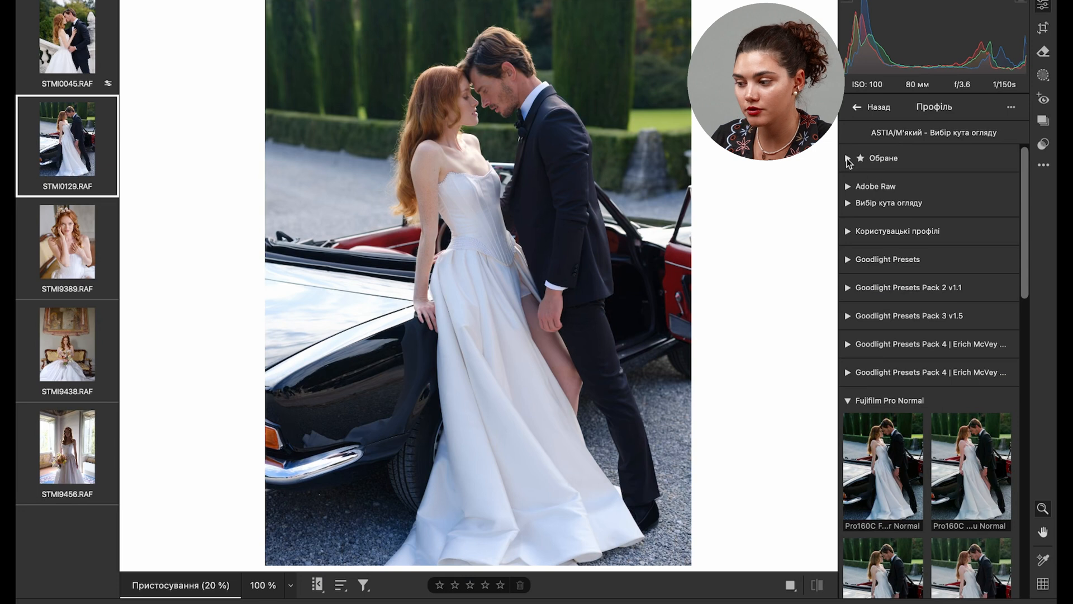
- Apply the favourite profile Pro400H 0 Pushed 1 Frontier to the photo and set its amount to 35
click(848, 160)
scroll(903, 269, down, 5)
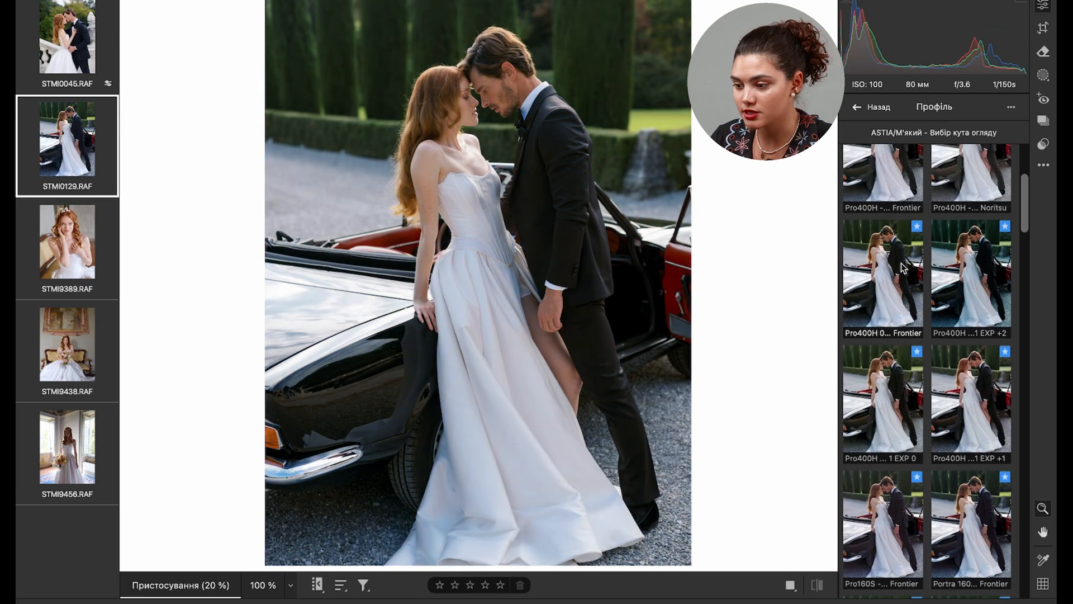
click(898, 280)
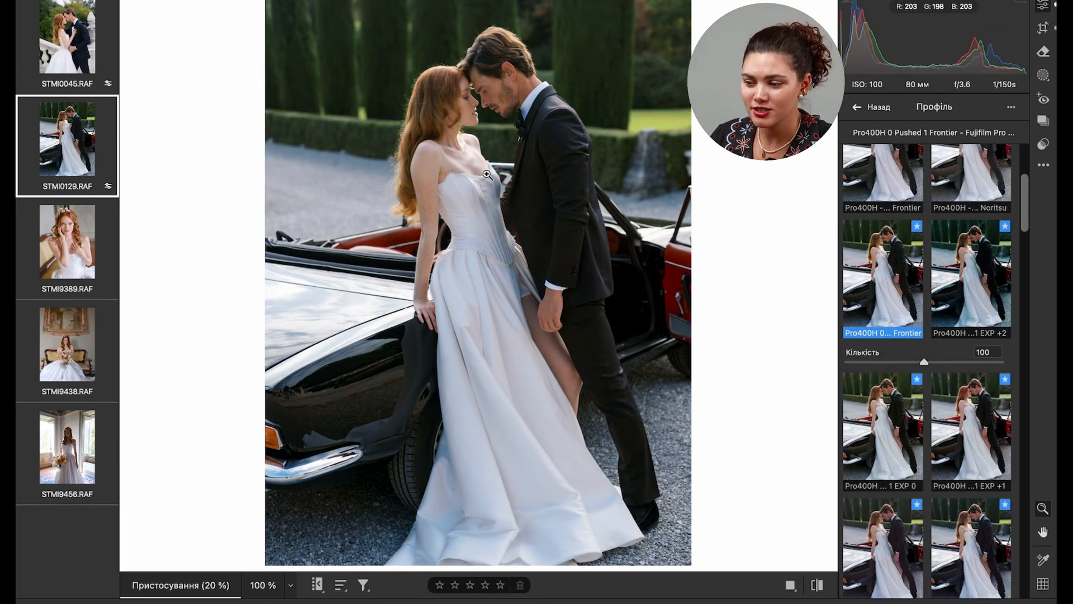
click(465, 112)
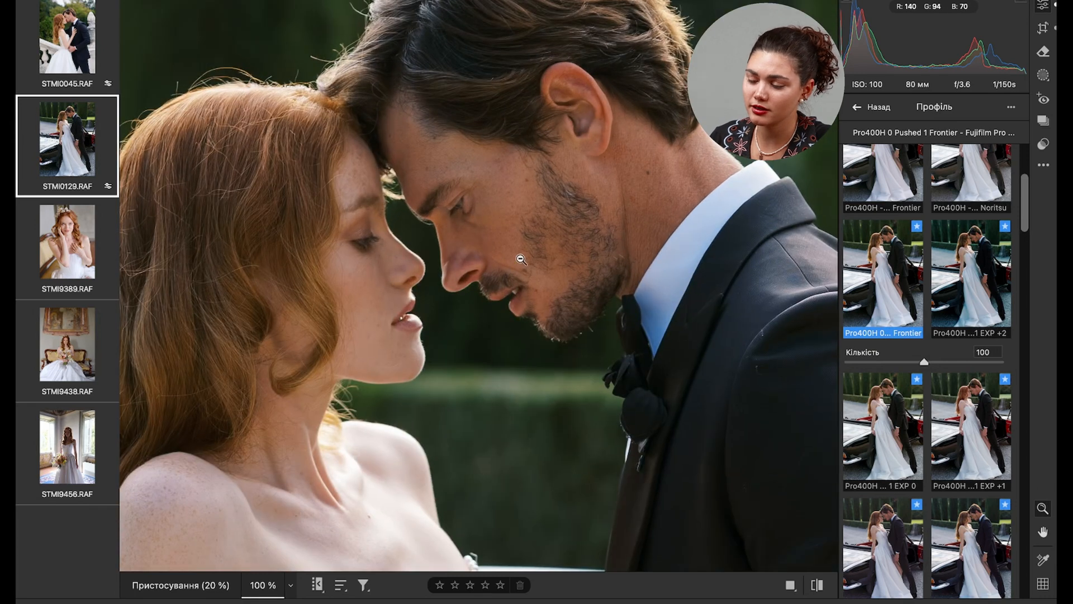
click(569, 161)
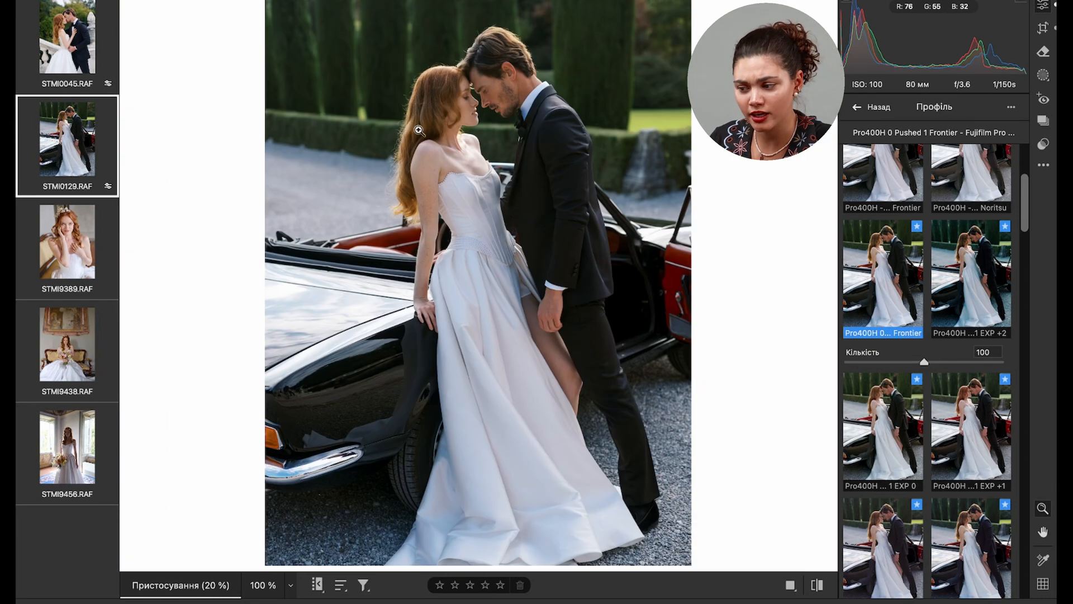
click(865, 363)
drag(865, 363, 873, 361)
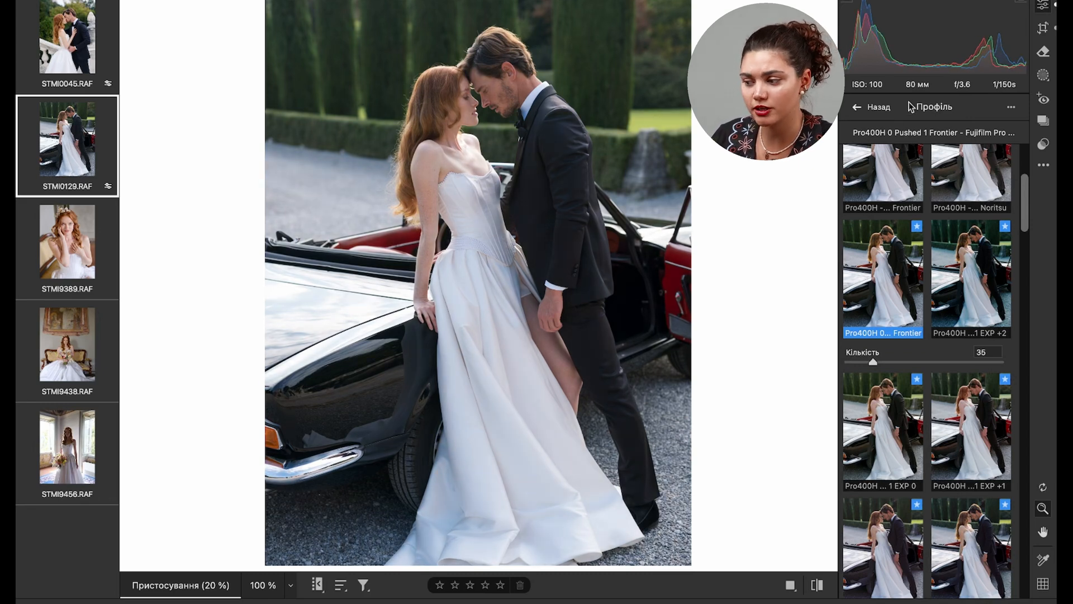
click(856, 107)
- Set highlights to +31, contrast to +3, temperature to 5701, tint to +15, vibrance to +7 and the profile amount to 64
drag(944, 266, 930, 248)
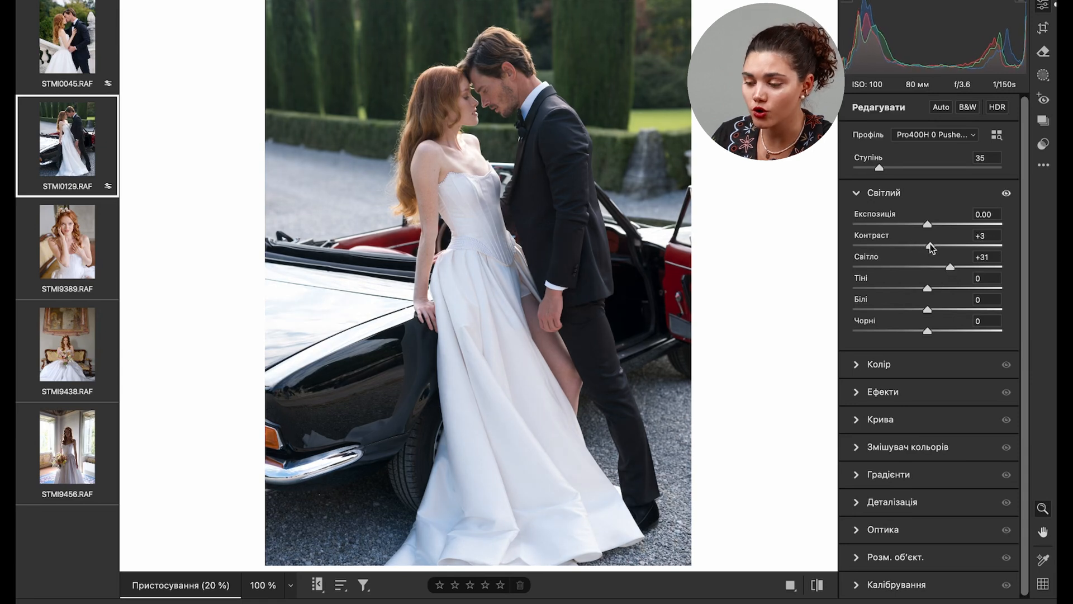
click(854, 365)
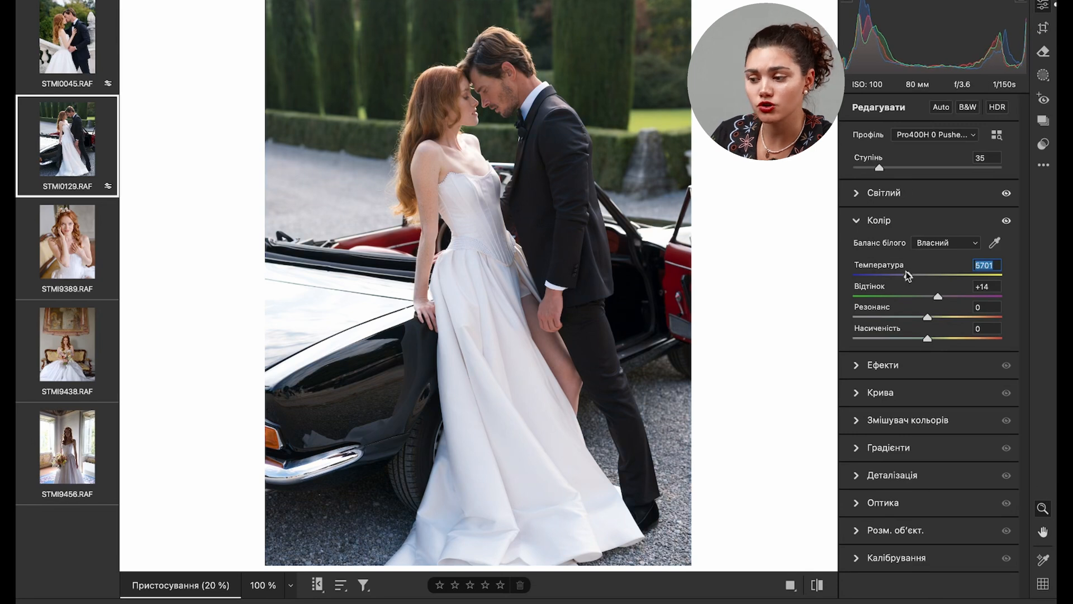
click(902, 168)
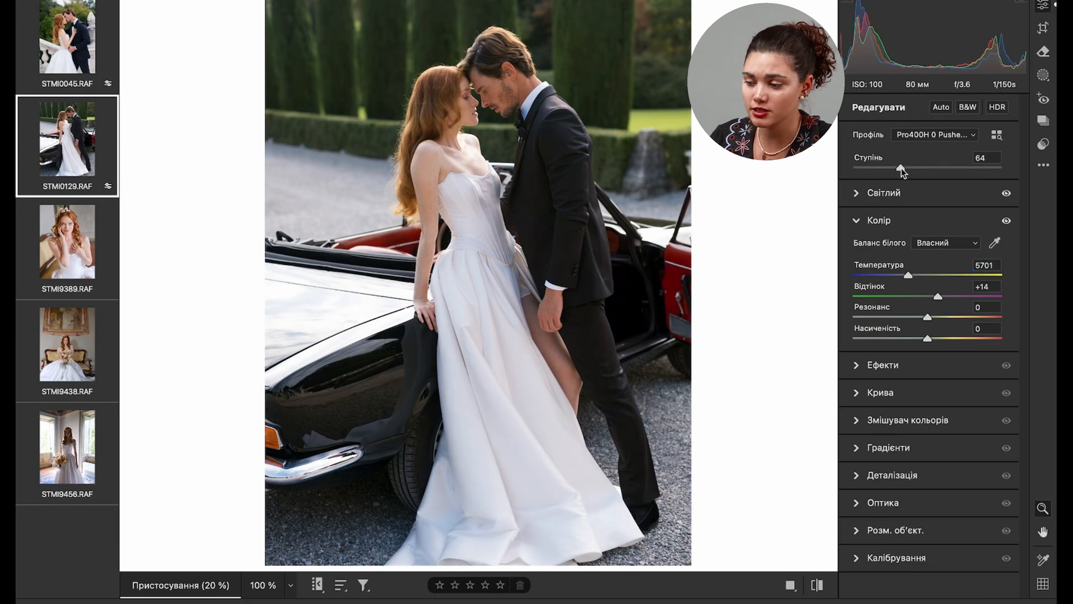
drag(938, 295, 931, 313)
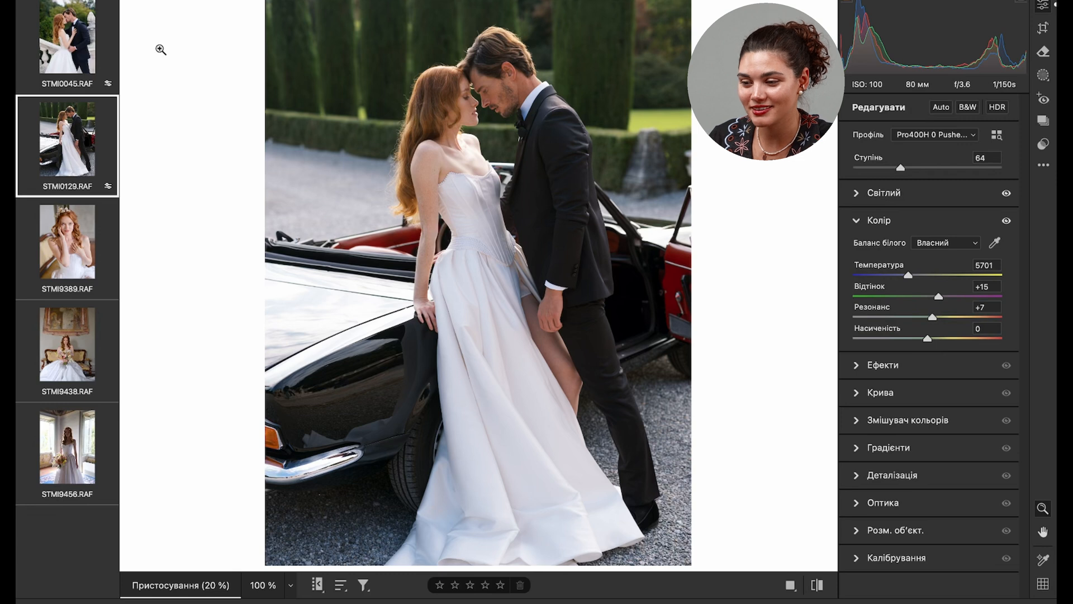
- Compare the grading of STMI0129.RAF with the graded photo STMI0045.RAF
click(65, 44)
click(72, 150)
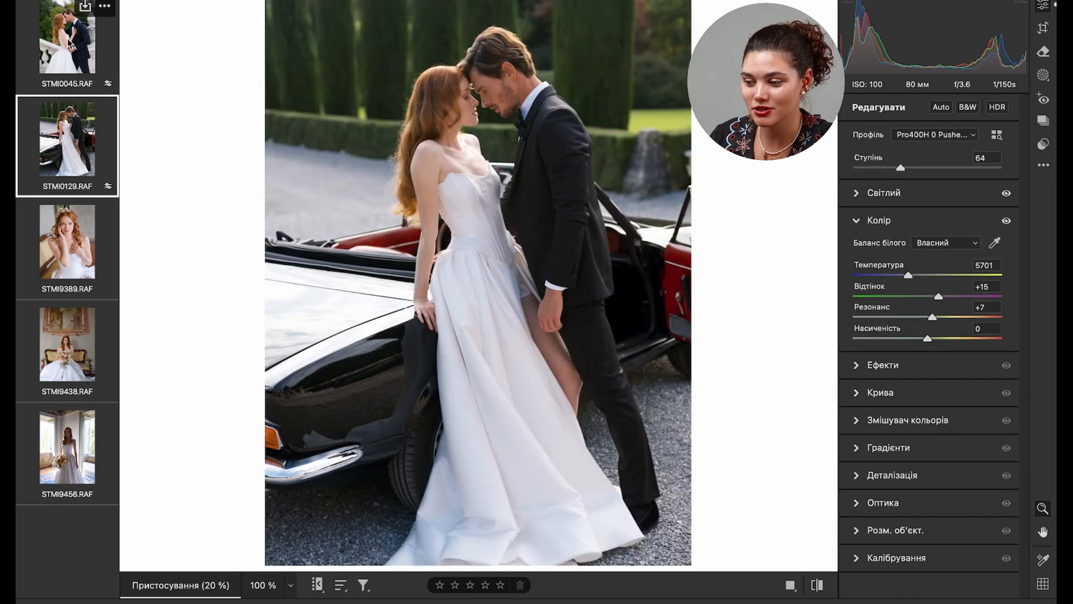
click(66, 41)
click(70, 157)
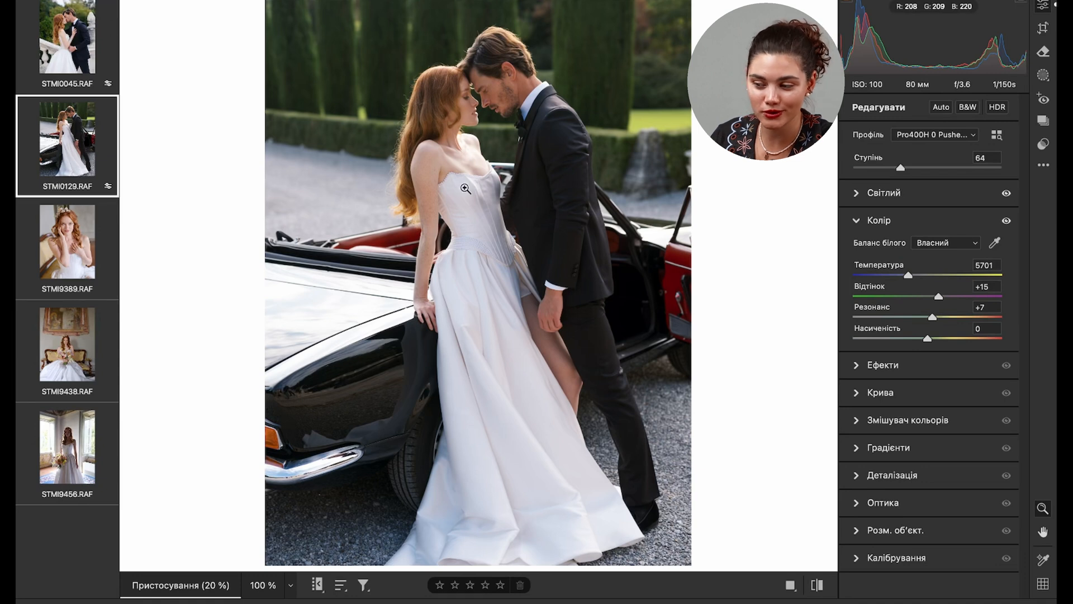
- Reset STMI0129.RAF to the settings it was opened with, discarding the Pro400H profile and its adjustments
click(997, 134)
scroll(911, 215, up, 5)
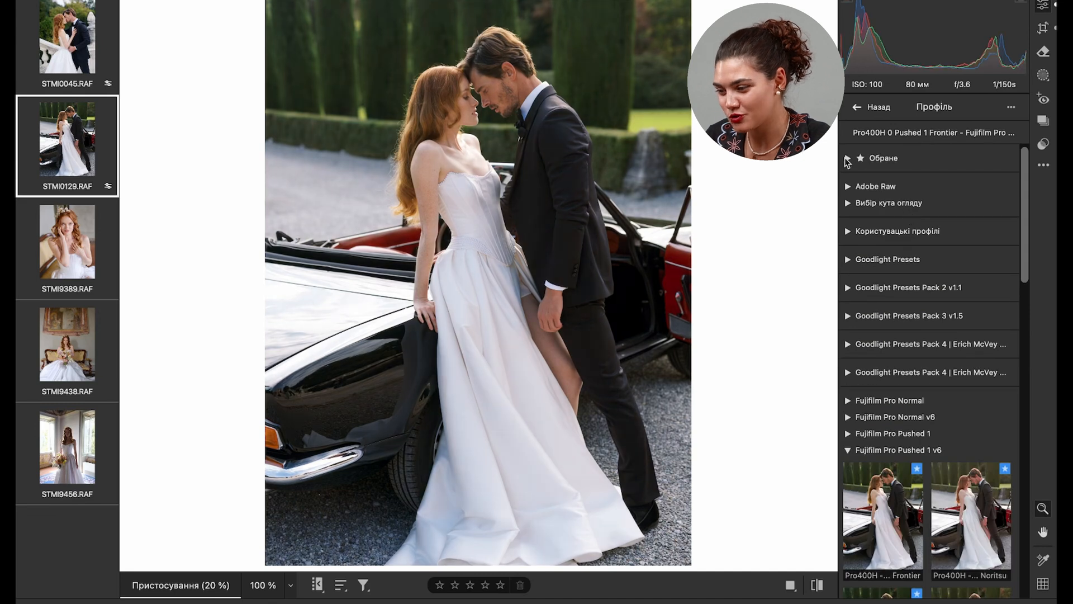
right_click(506, 189)
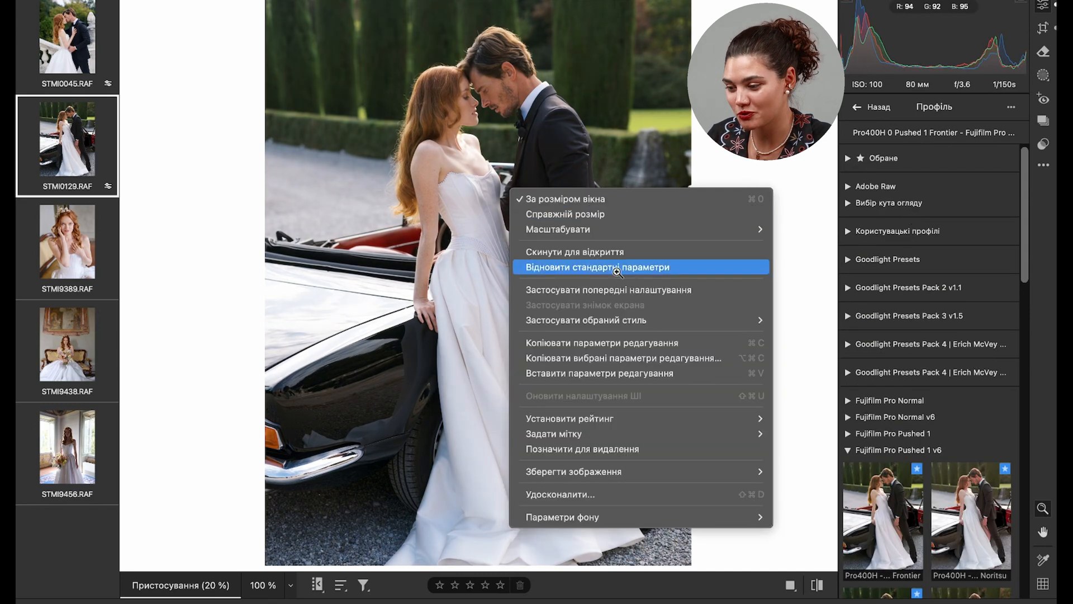
click(589, 253)
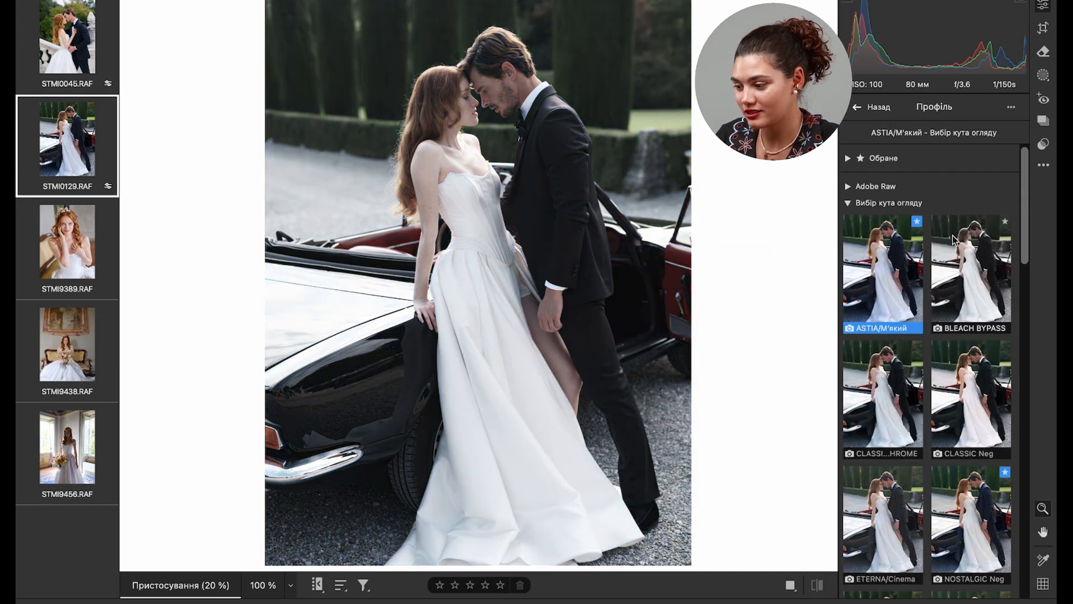
- Preview the favourite profiles and the Still Miracle user profiles on the photo of the couple by the car
click(870, 159)
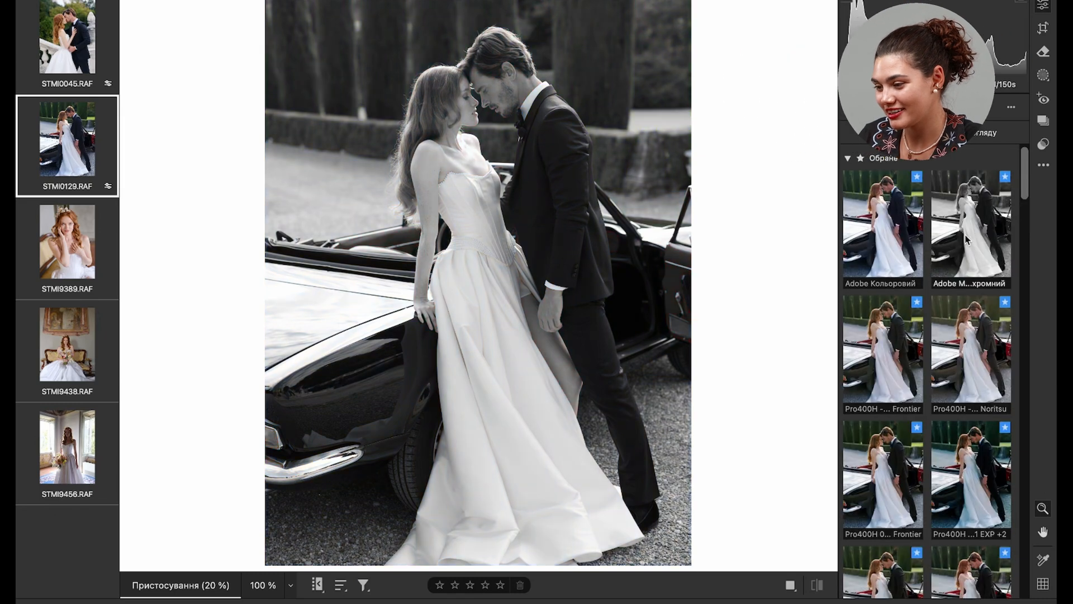
scroll(968, 240, down, 4)
scroll(951, 193, up, 4)
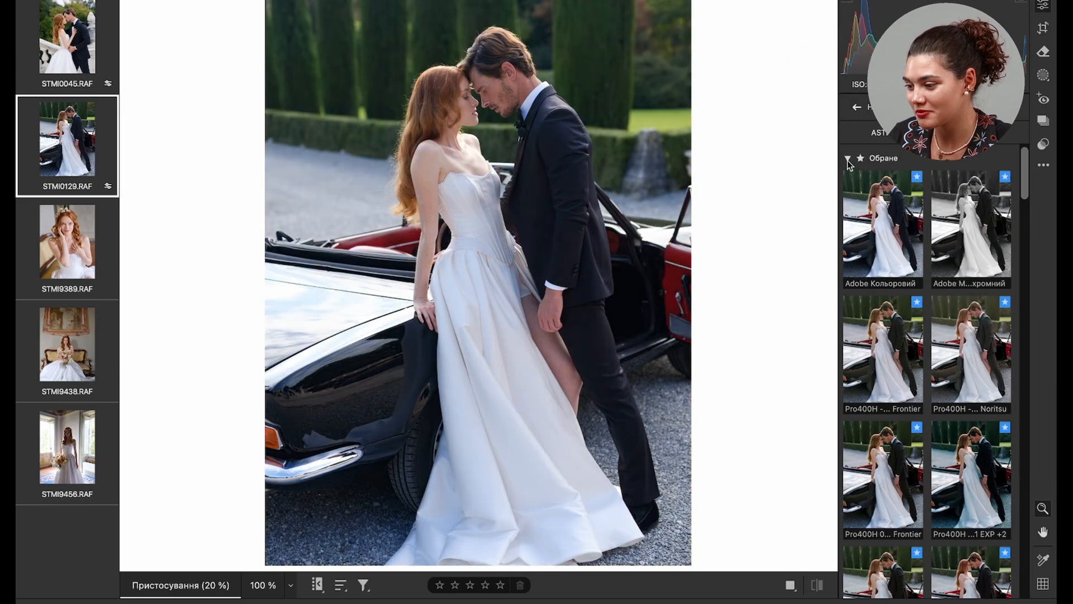
click(847, 158)
click(847, 202)
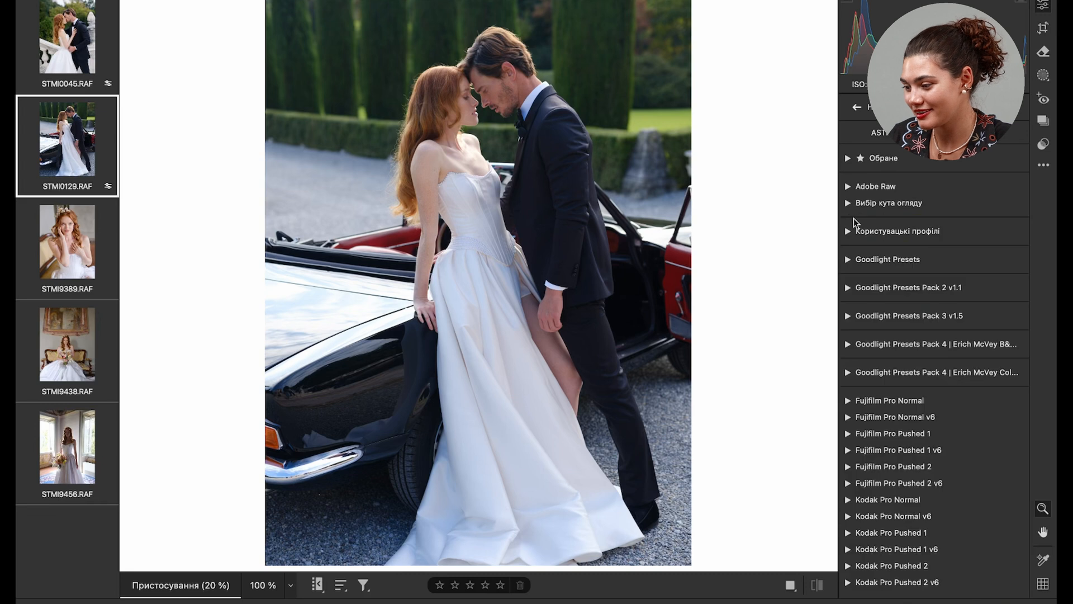
click(848, 231)
scroll(900, 363, down, 5)
scroll(901, 363, up, 5)
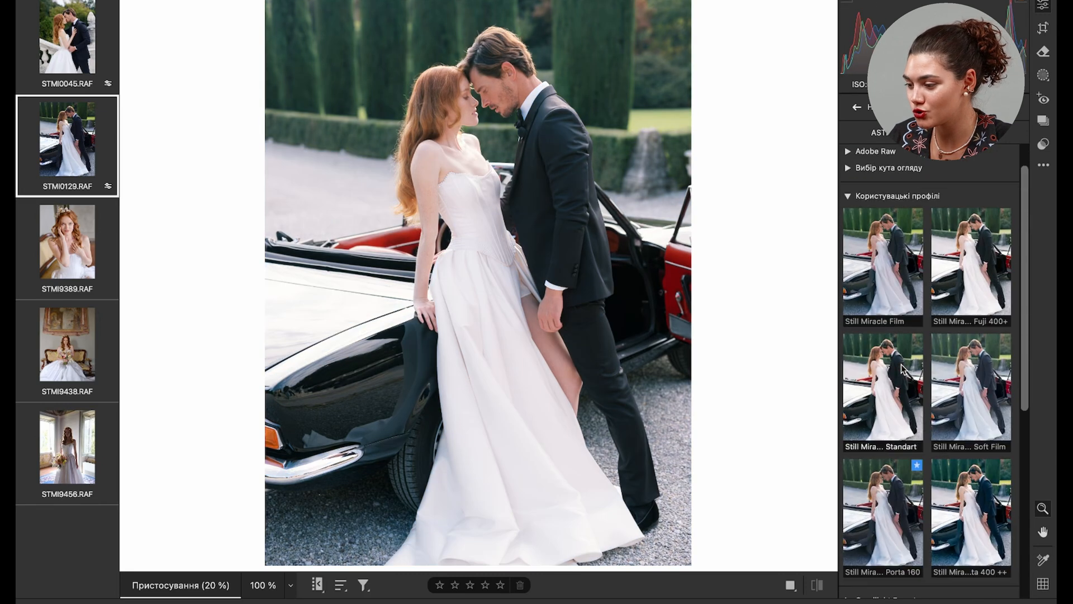
click(847, 230)
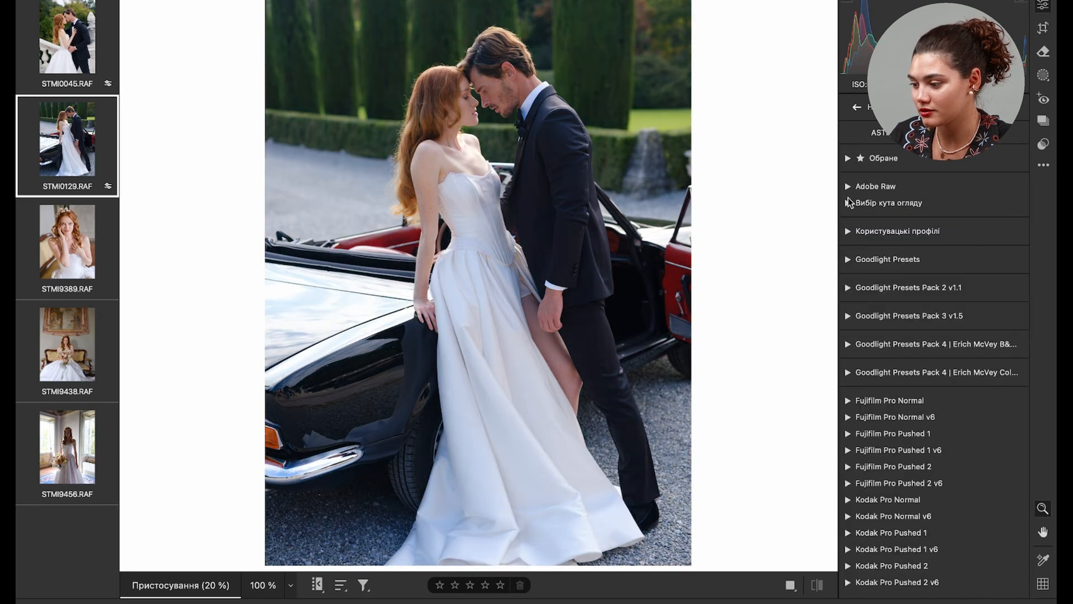
- Apply the black-and-white camera profile Монохромний+R to STMI0129.RAF and show its light settings
click(848, 202)
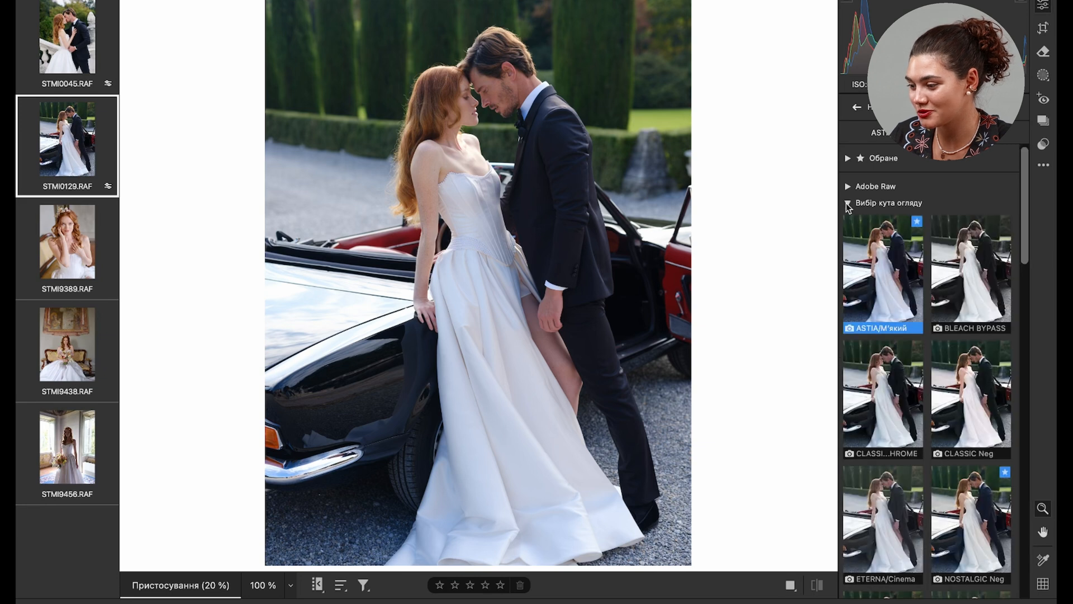
scroll(897, 307, down, 5)
scroll(898, 307, down, 8)
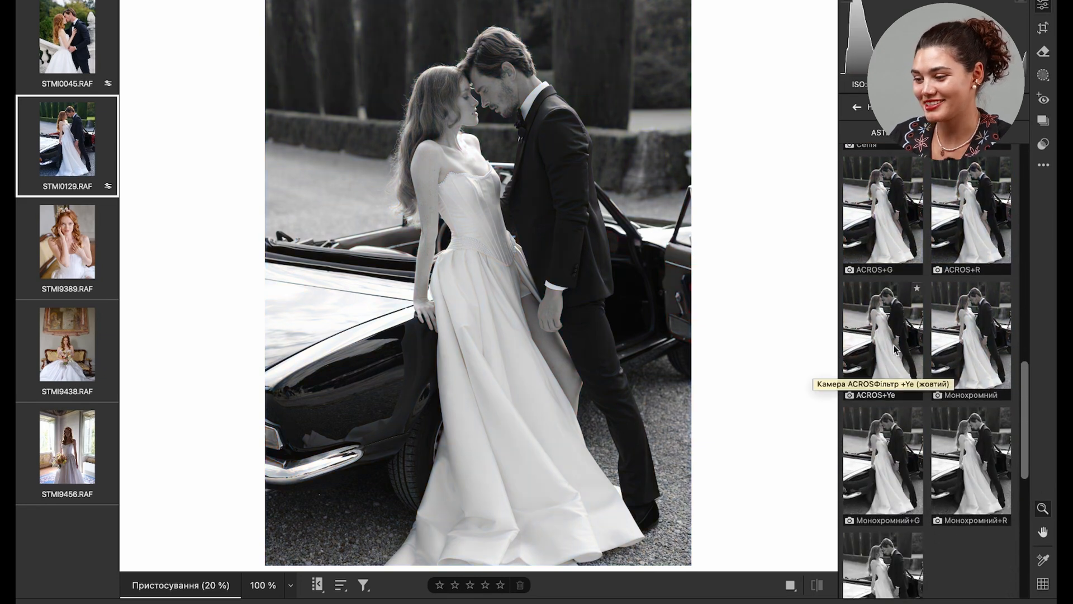
click(978, 465)
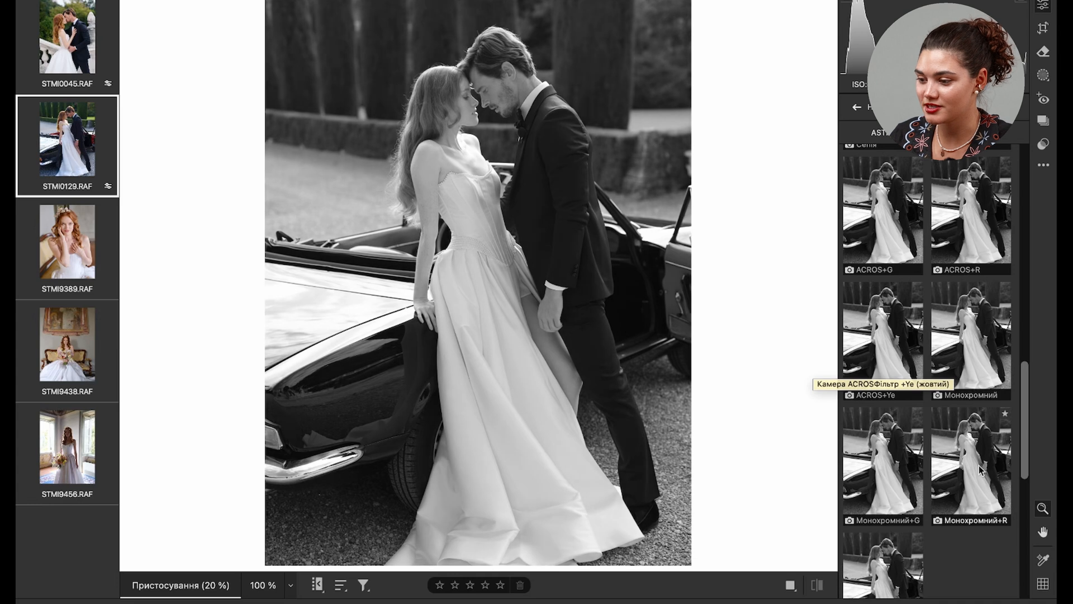
click(856, 107)
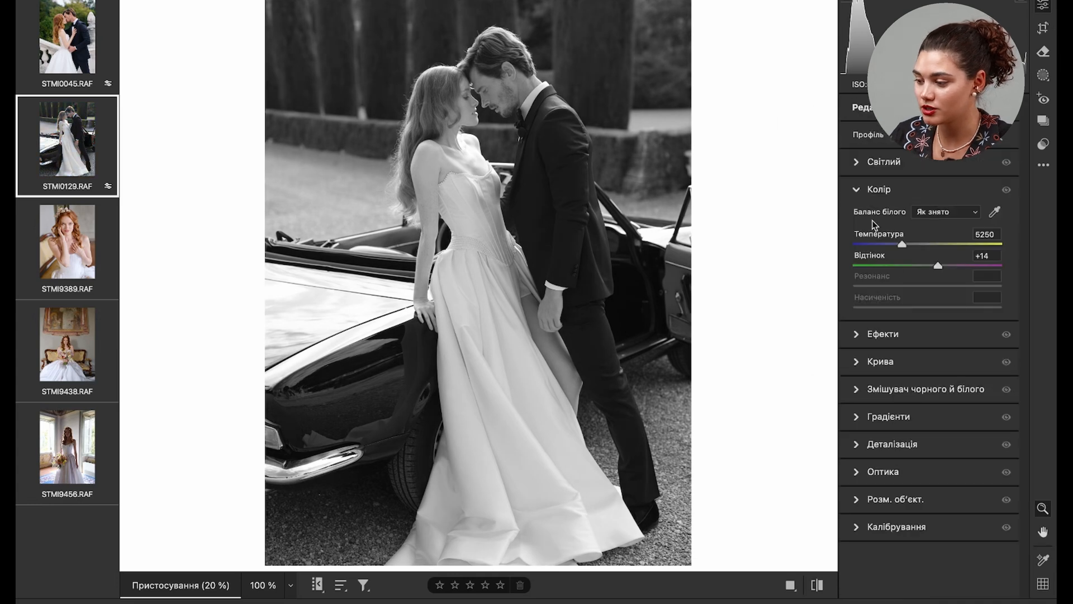
click(855, 162)
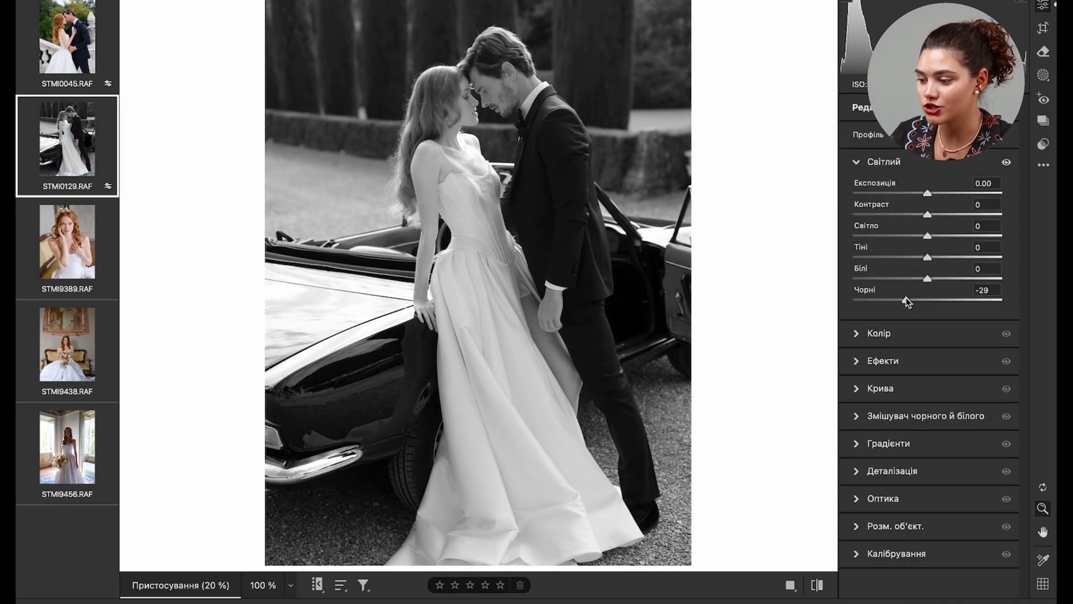
- Refine the light of STMI0129.RAF with contrast +10, highlights +12 and shadows -13
drag(918, 256, 917, 256)
drag(927, 214, 937, 235)
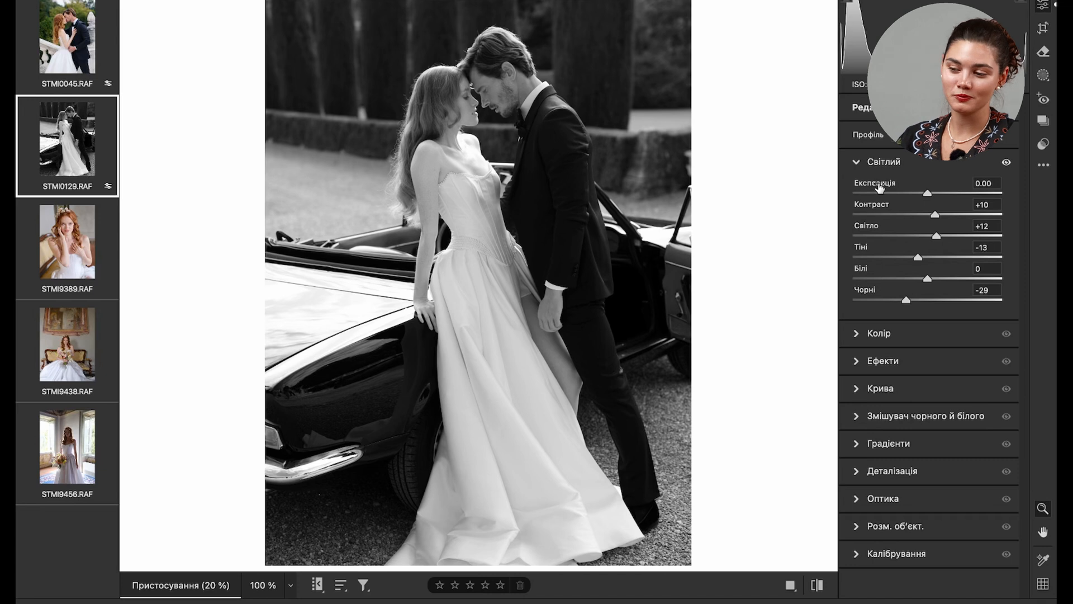
- Open STMI9389.RAF and set exposure +0.40, contrast +14, highlights +8, shadows -6 and blacks -11
click(55, 287)
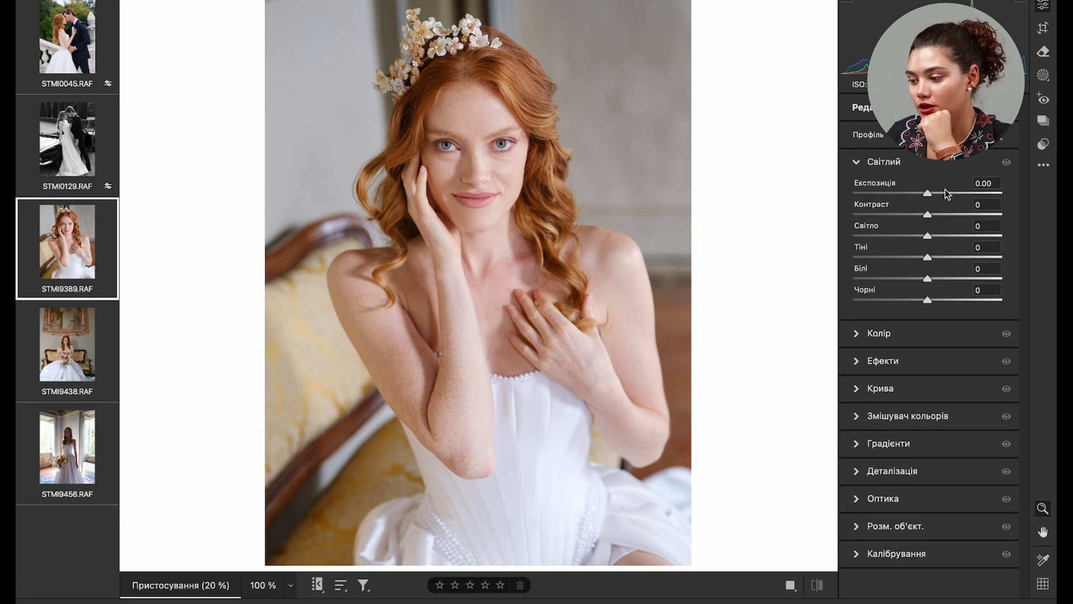
drag(927, 194, 924, 257)
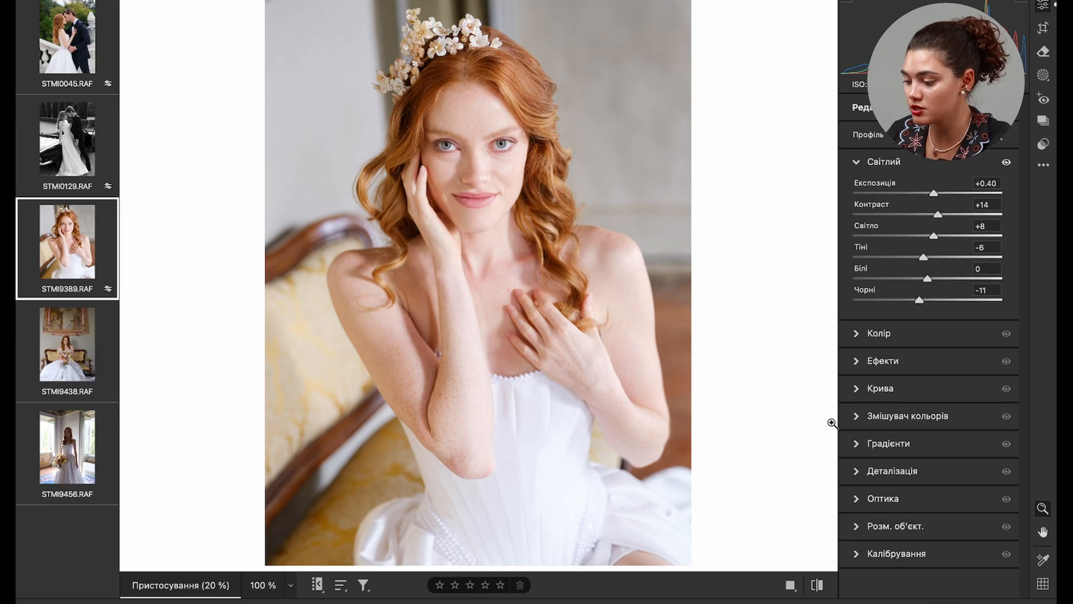
- Shift the HSL hues of STMI9389.RAF in the colour mixer, with reds +6 and oranges -4
click(854, 418)
scroll(932, 395, down, 1)
click(864, 324)
drag(927, 361, 926, 382)
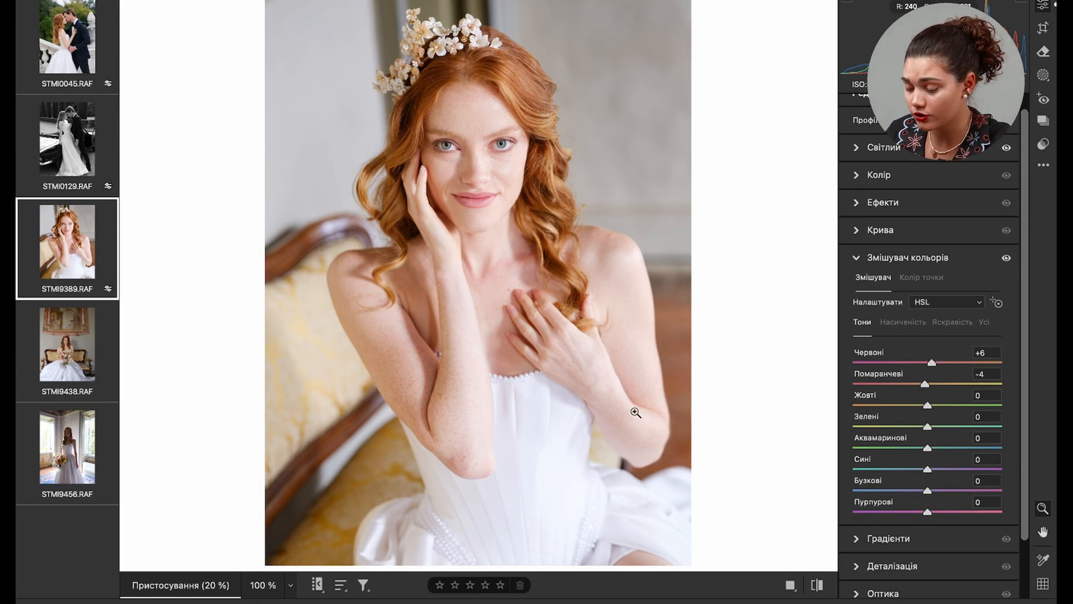
- Calibrate STMI9389.RAF with red primary hue +5 and saturation +4, and blue primary hue -5
scroll(905, 456, down, 3)
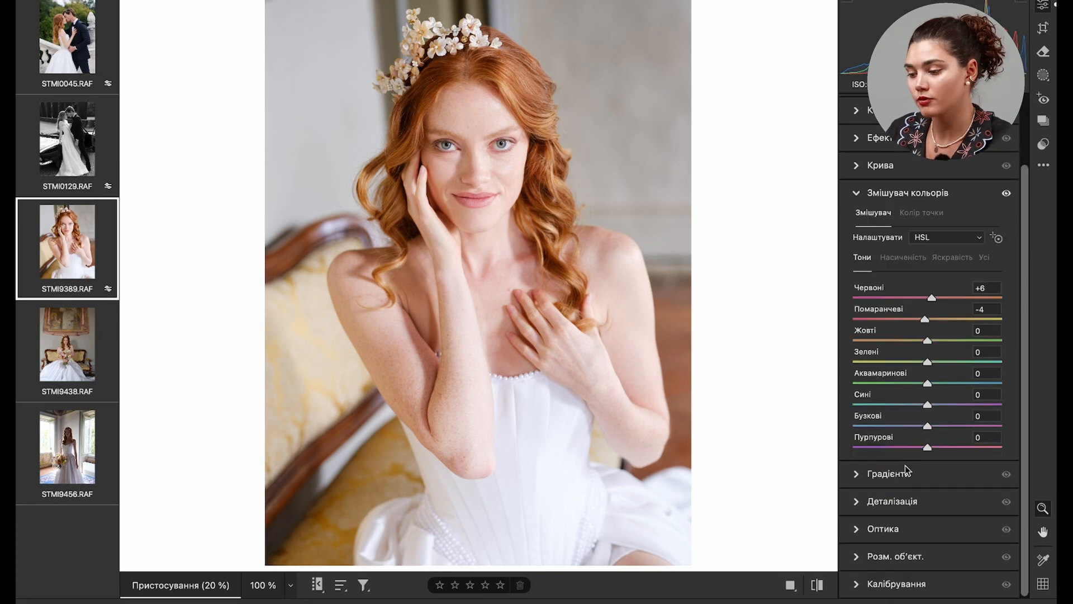
click(855, 585)
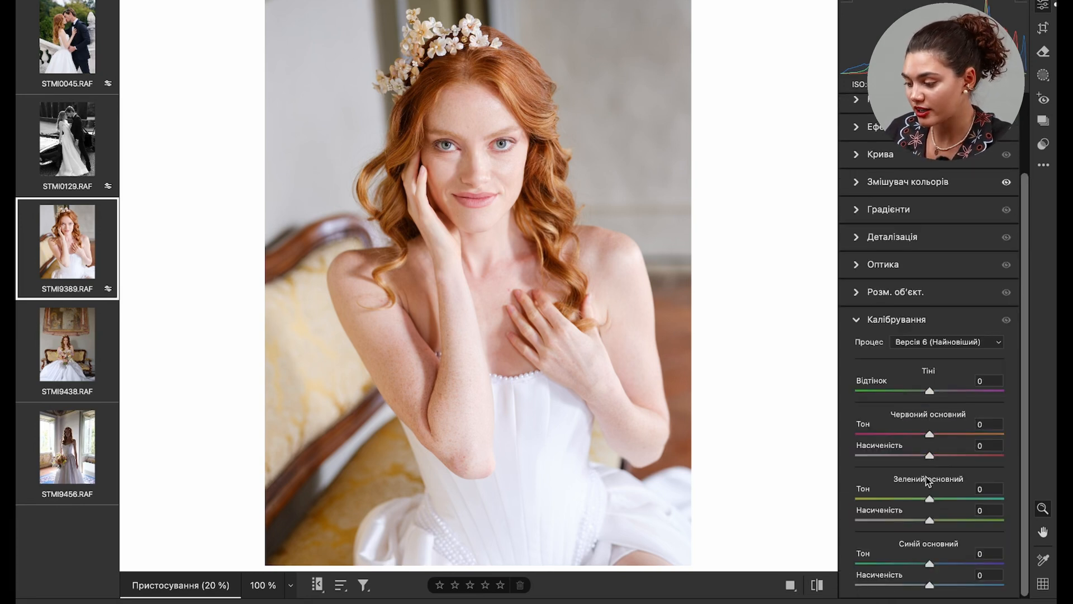
drag(931, 435, 934, 453)
mouse_move(929, 520)
mouse_down()
mouse_move(941, 520)
mouse_move(929, 521)
mouse_up()
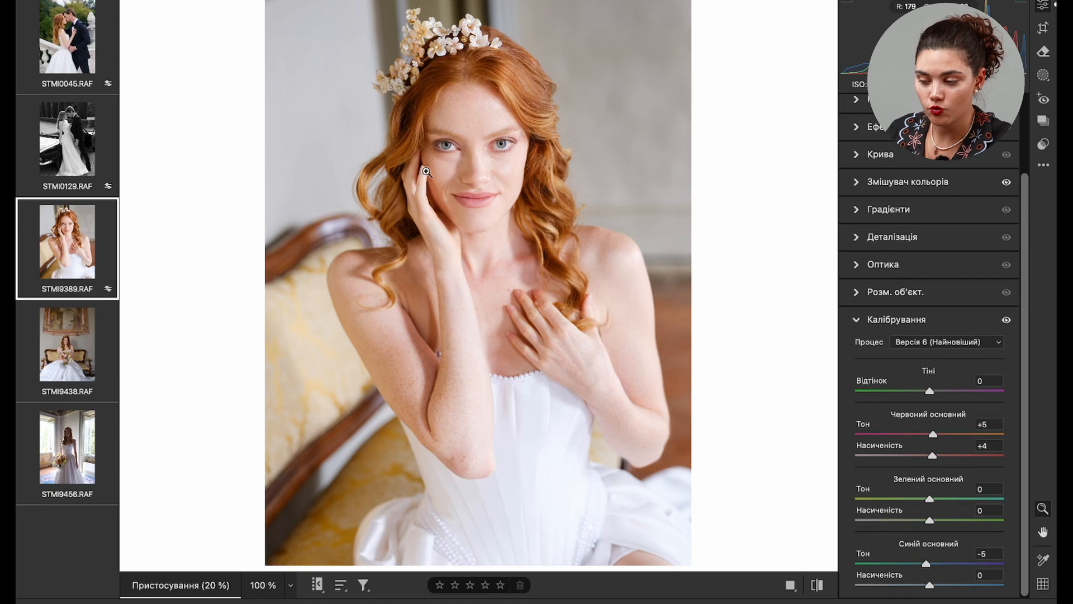
- Create one people mask covering the bride's face skin and body skin, and soften it with texture -6 and clarity -14
click(1042, 75)
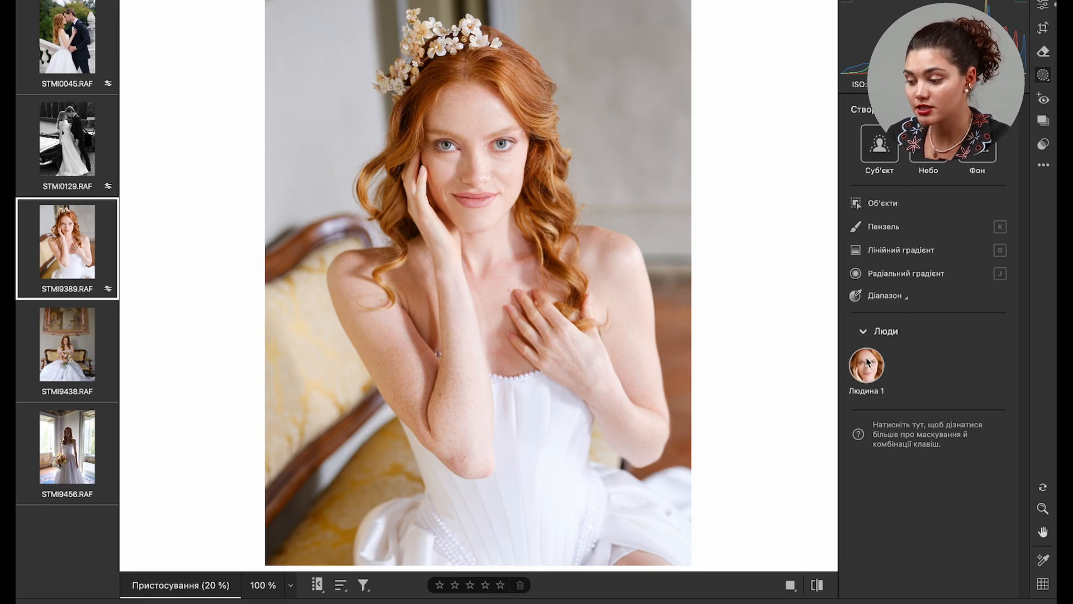
click(866, 362)
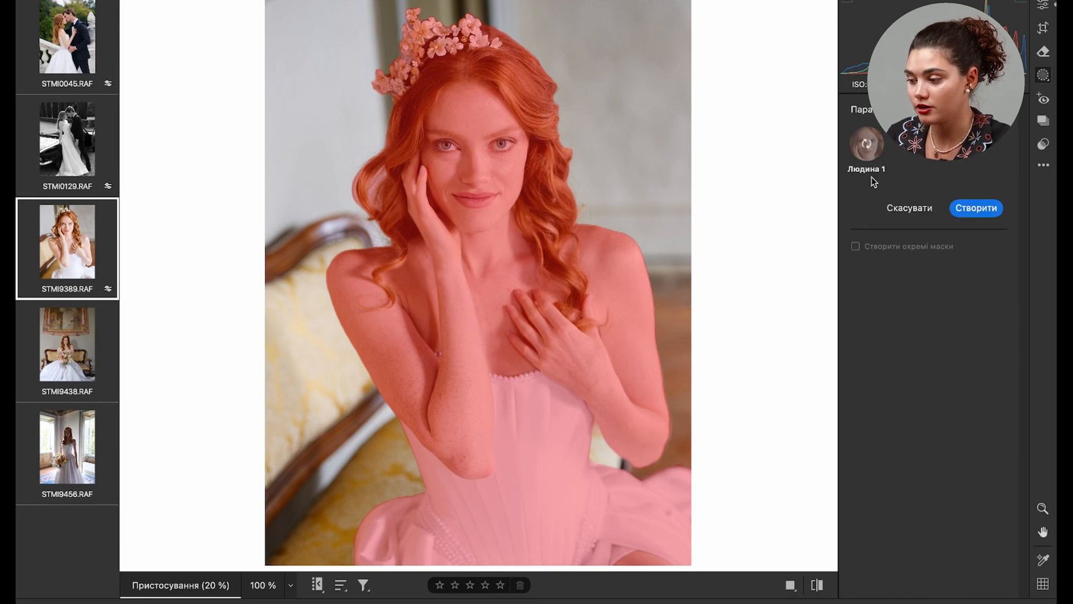
click(866, 144)
click(855, 232)
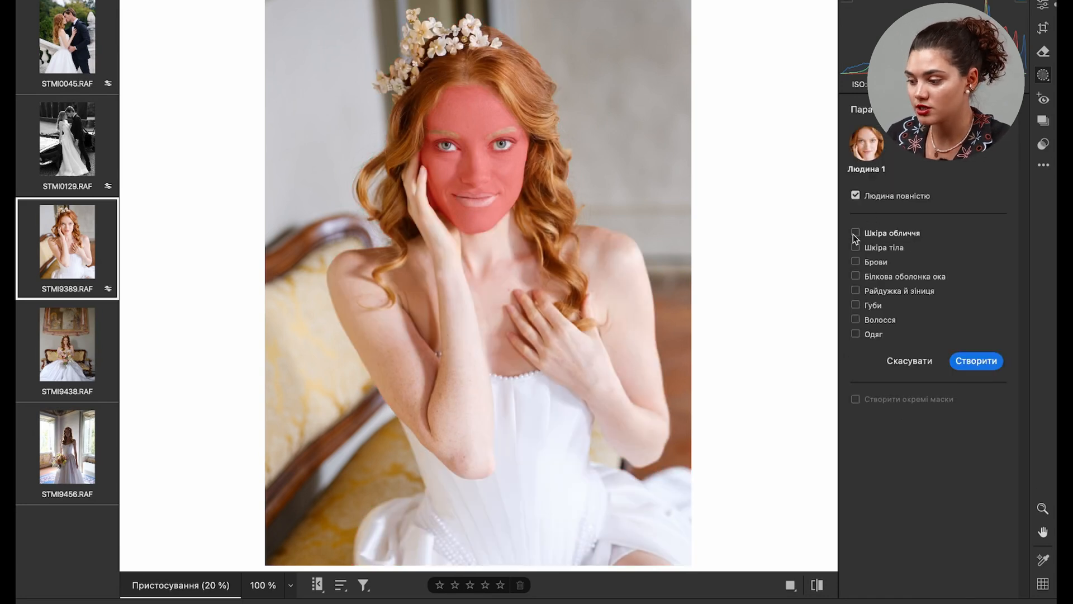
click(855, 247)
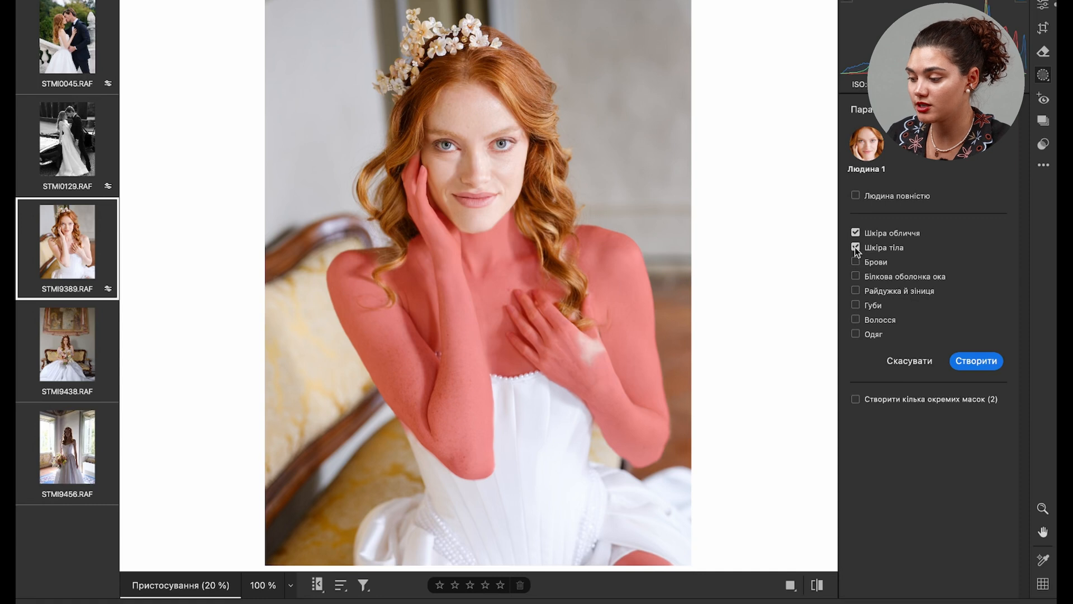
click(973, 360)
scroll(958, 453, down, 10)
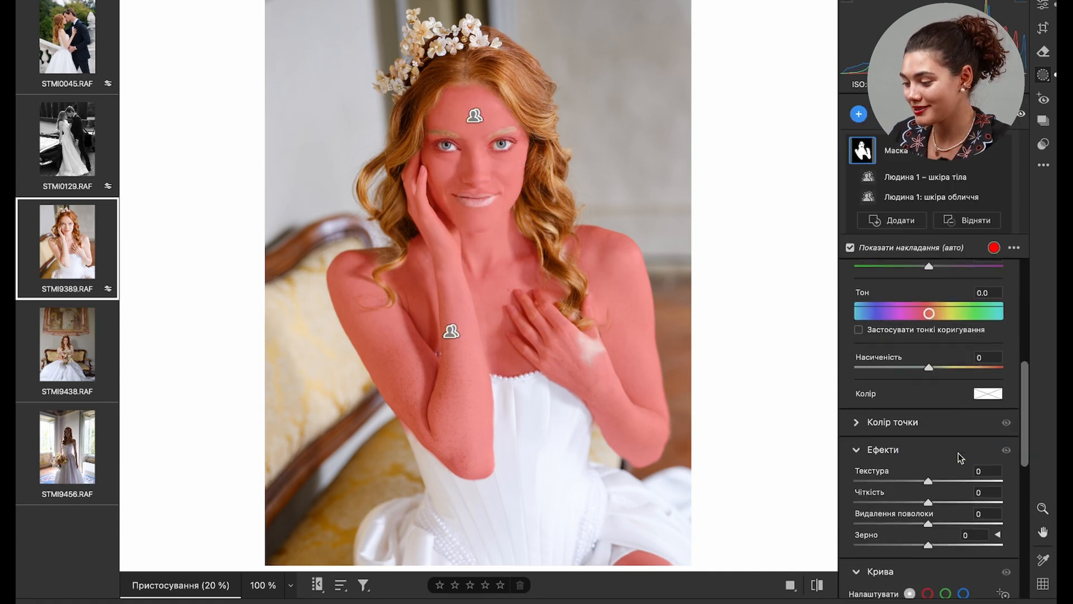
mouse_move(912, 479)
mouse_down()
mouse_move(919, 455)
mouse_move(918, 478)
mouse_up()
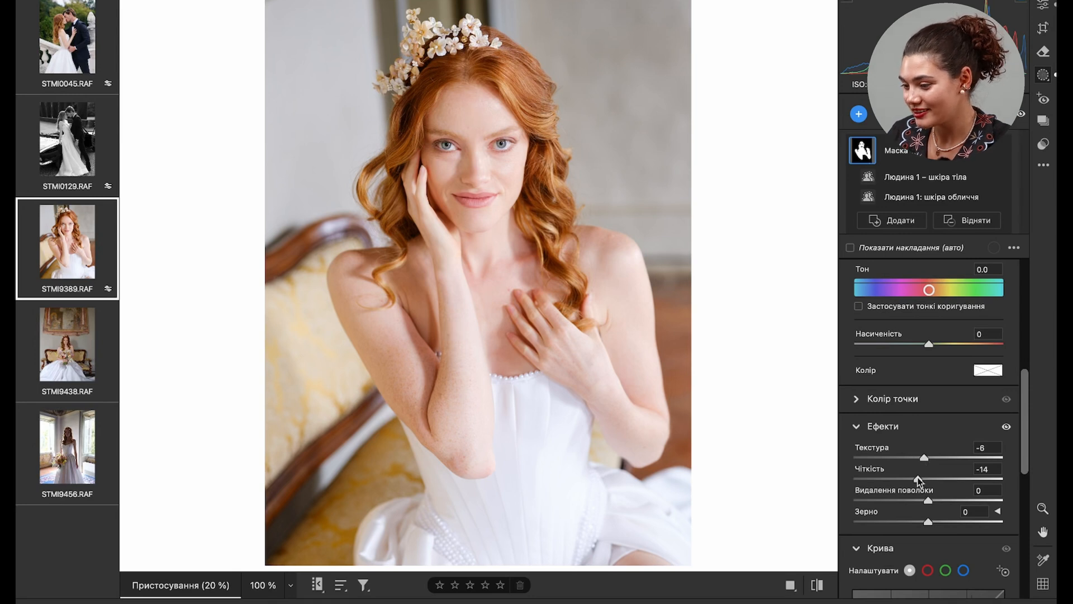
- Inspect the softened skin on the bride's face and hands up close and look through the new mask types
scroll(935, 371, up, 5)
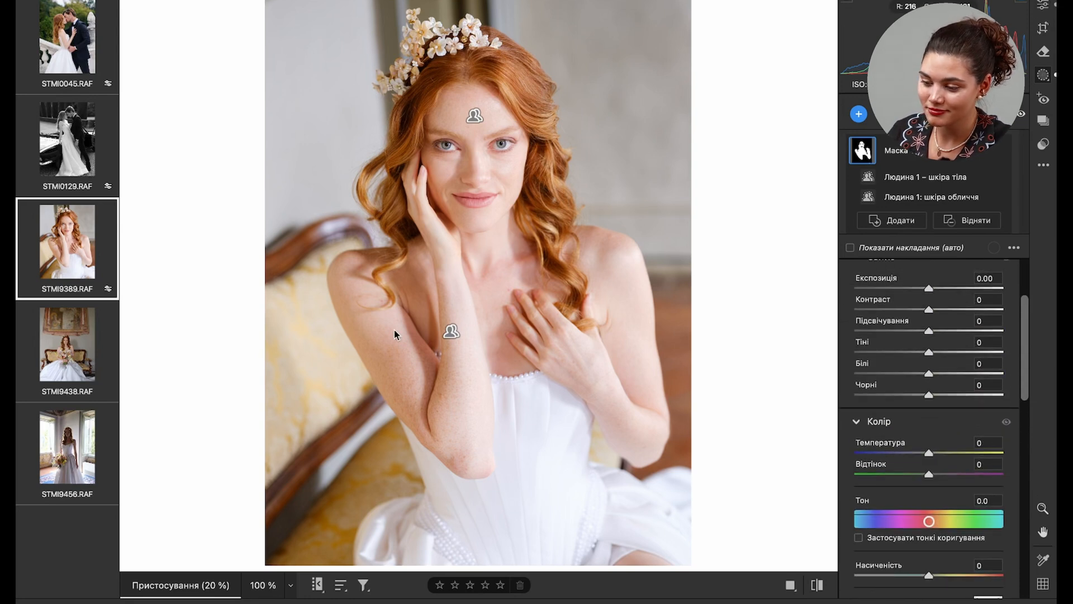
scroll(468, 223, up, 10)
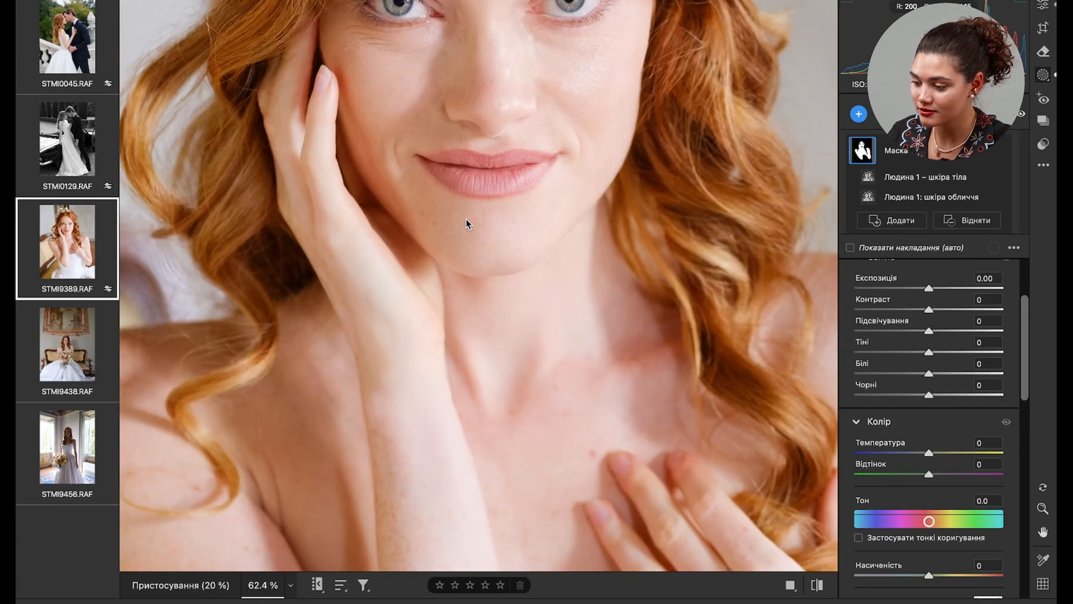
scroll(466, 224, up, 5)
scroll(465, 224, down, 8)
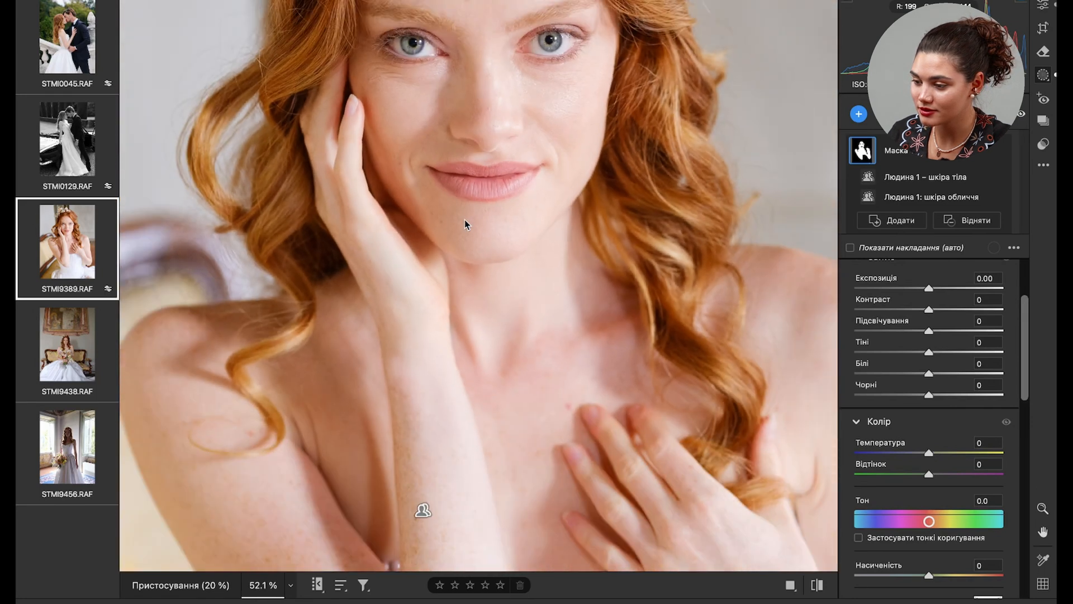
click(859, 115)
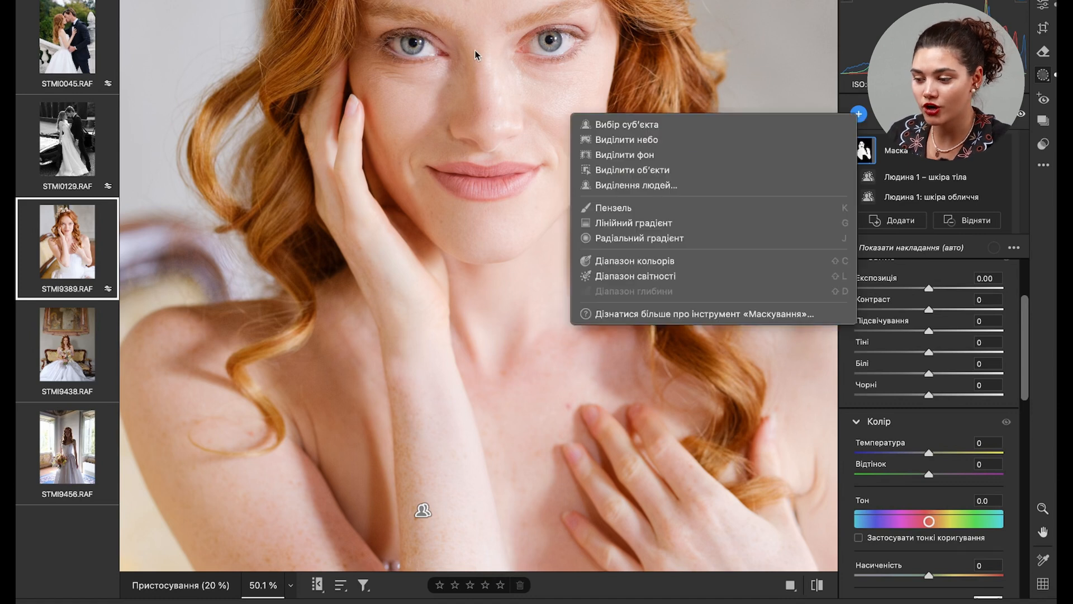
click(825, 16)
scroll(605, 113, down, 8)
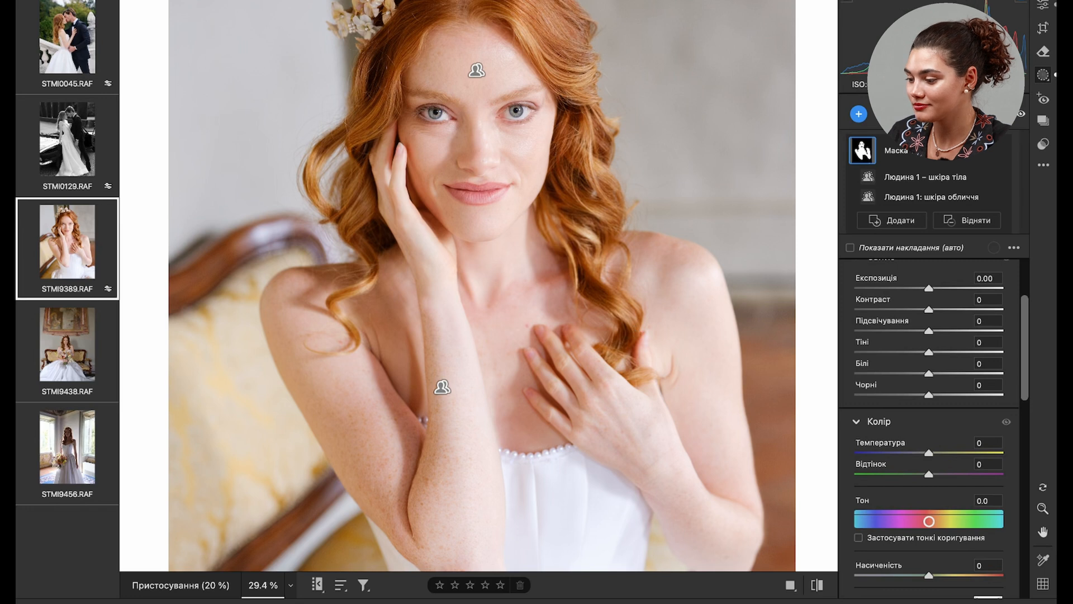
- Return to the whole-image adjustments of STMI9389.RAF and set exposure to +0.30 and contrast to +15
click(1045, 6)
click(183, 590)
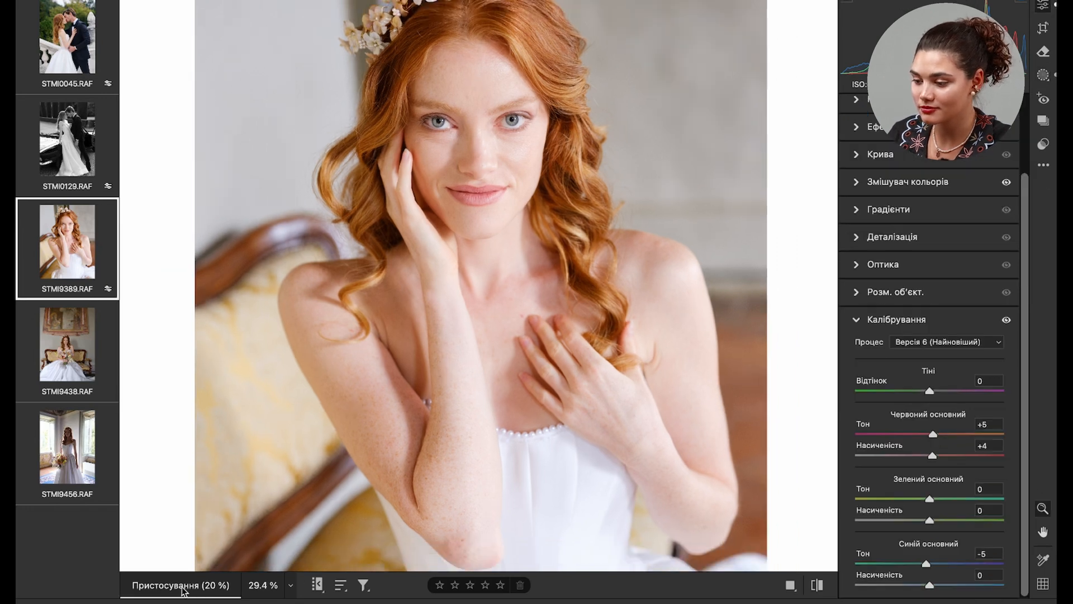
scroll(858, 170, up, 3)
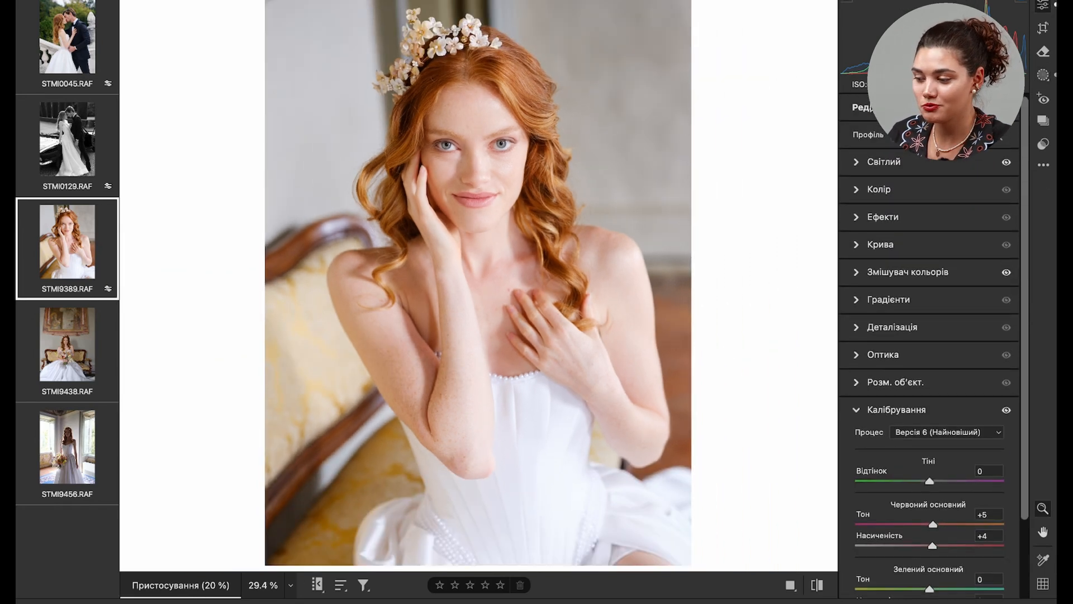
click(857, 162)
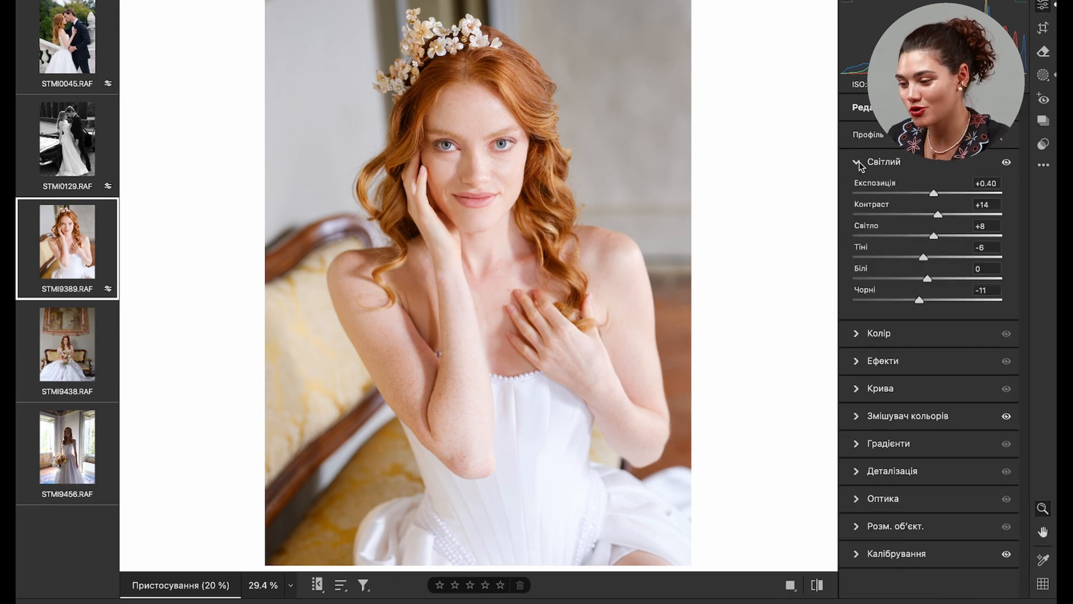
drag(934, 194, 932, 195)
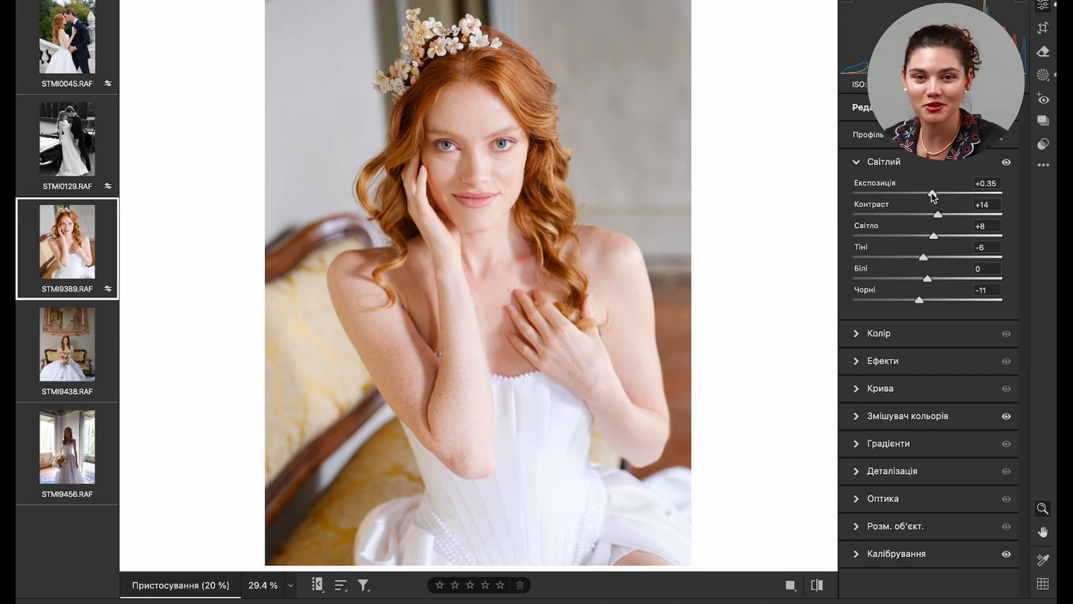
drag(932, 193, 930, 193)
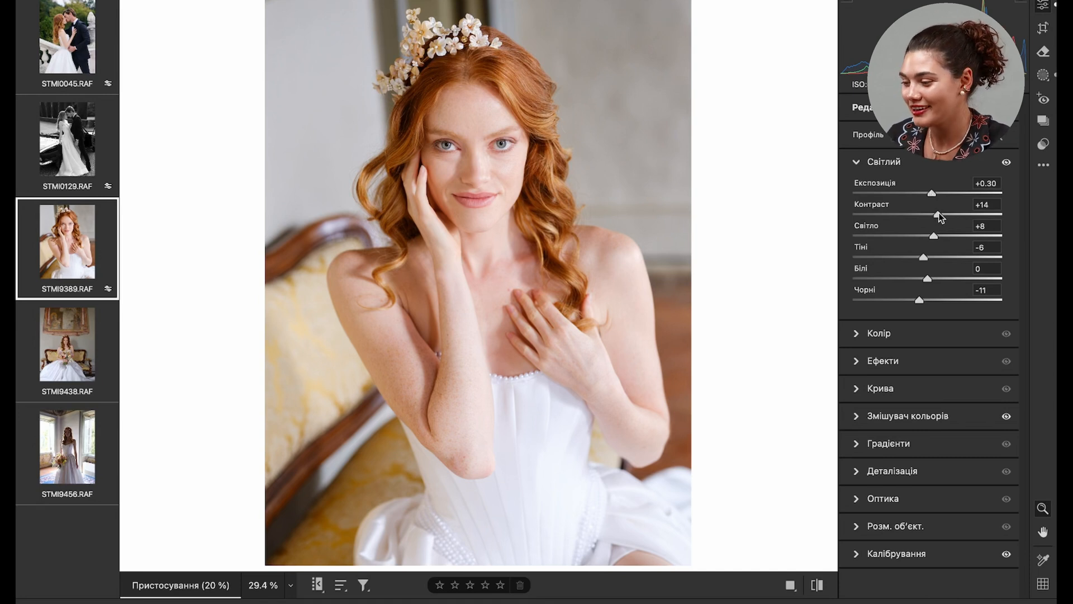
drag(941, 216, 939, 214)
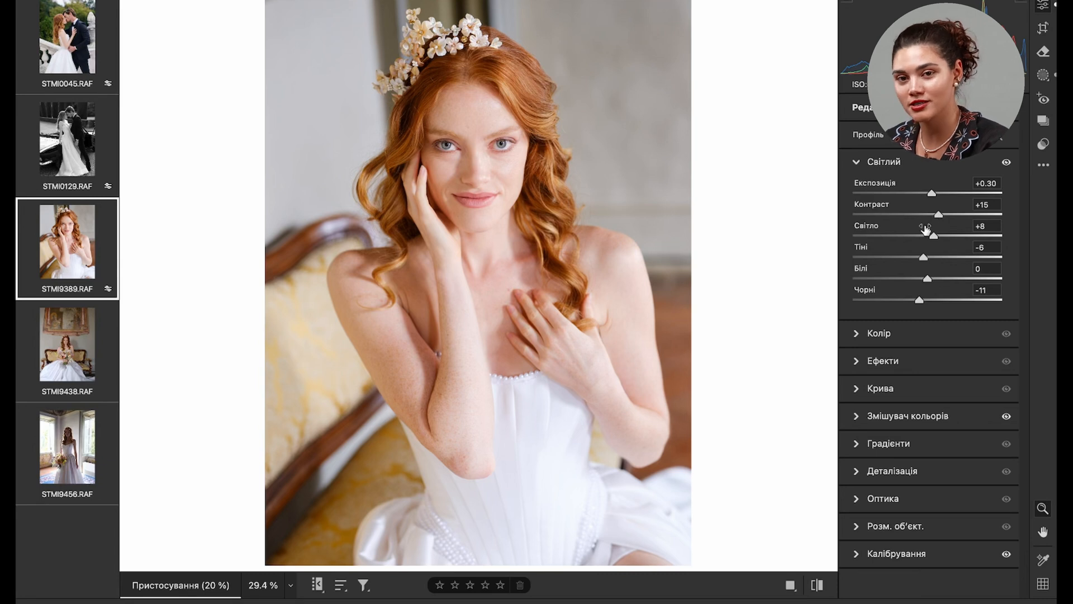
- Set highlights to -3, shadows to -3 and whites to +8 on STMI9389.RAF
mouse_move(926, 229)
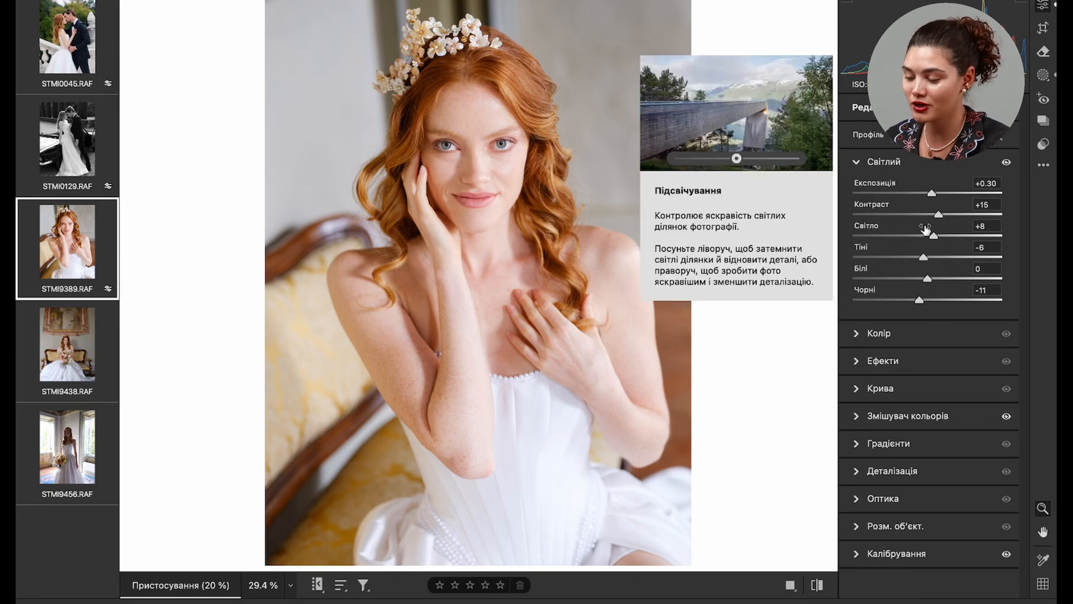
drag(926, 229, 928, 238)
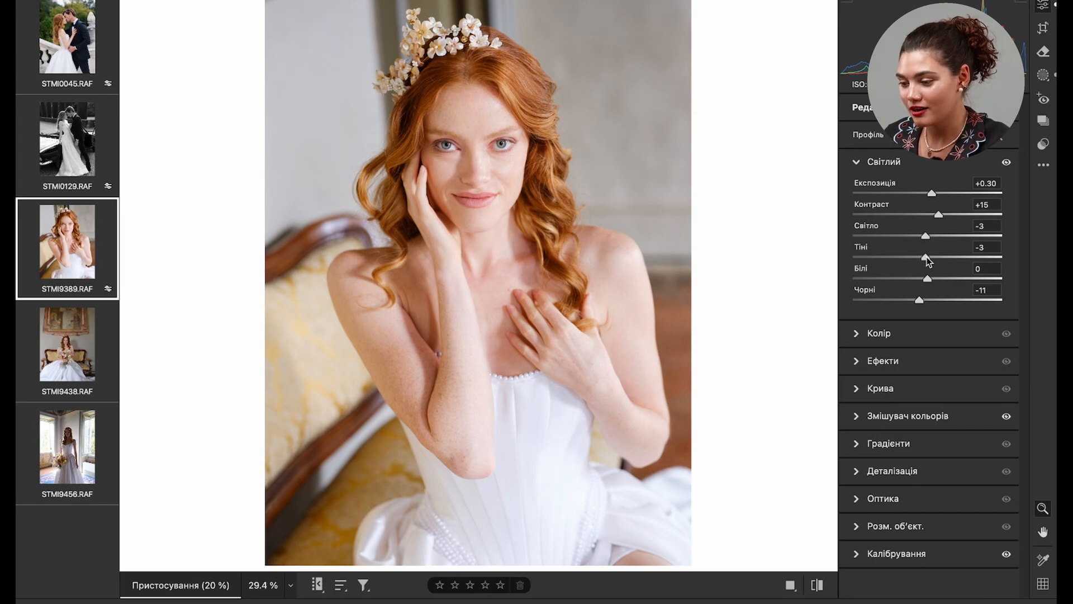
drag(936, 279, 934, 279)
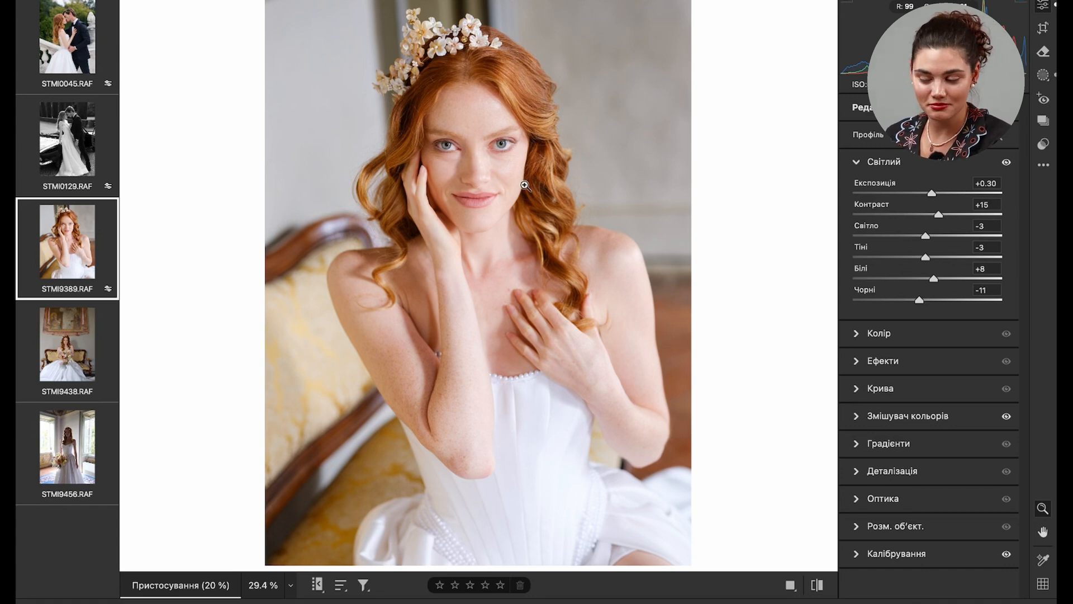
- Open STMI9438.RAF and set its exposure to +0.50 and contrast to +5
click(70, 338)
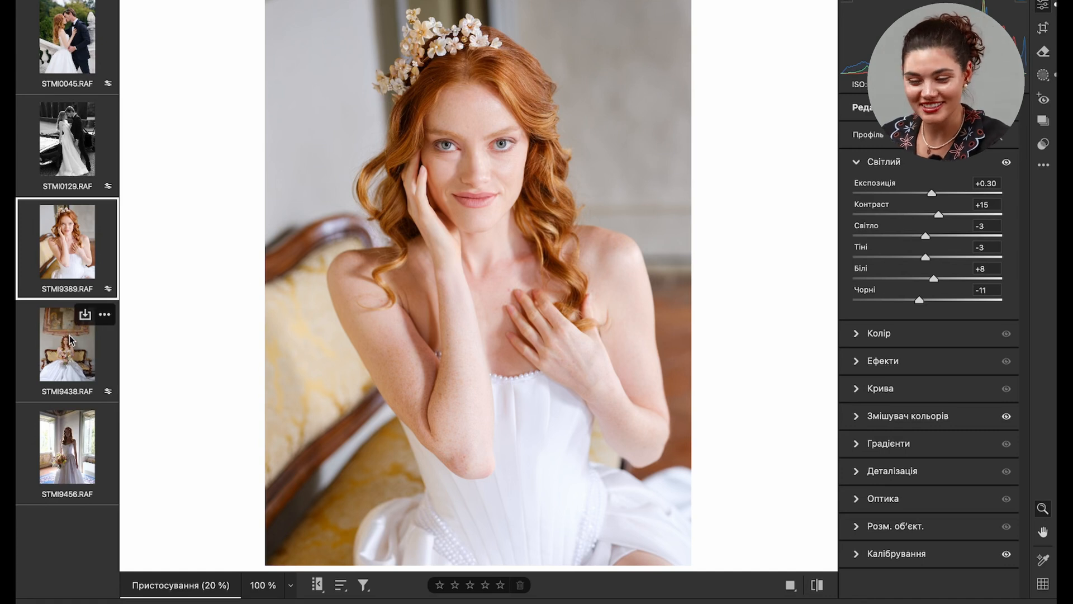
click(74, 332)
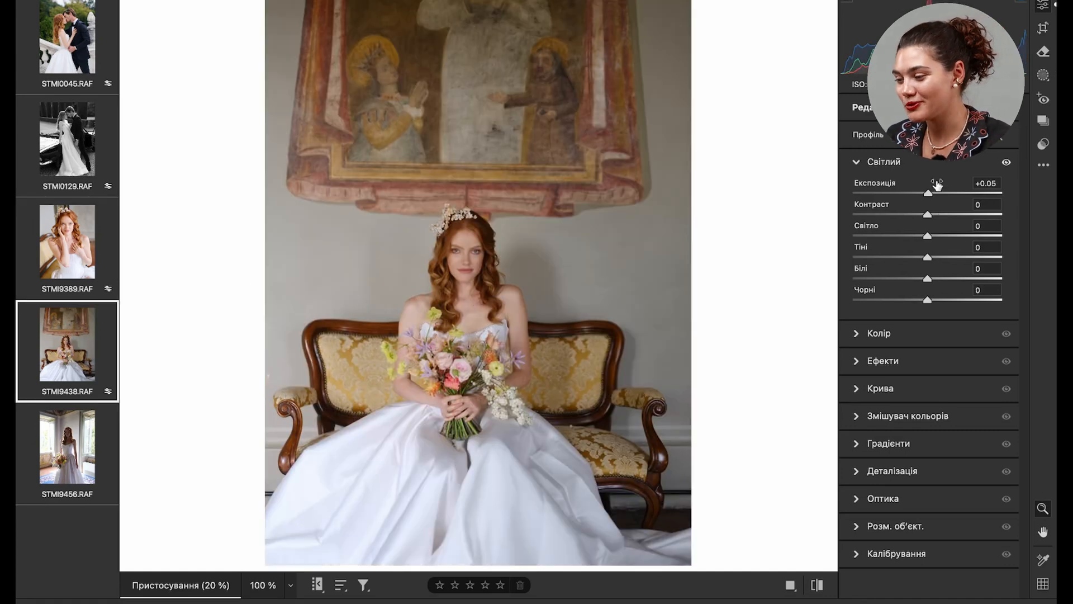
drag(927, 193, 934, 195)
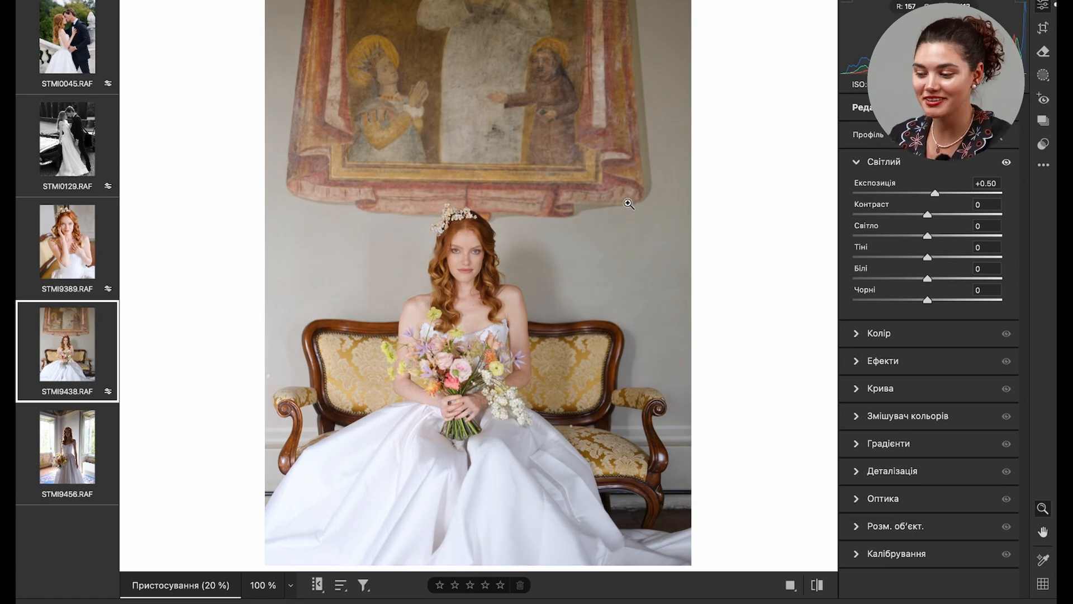
drag(927, 215, 930, 213)
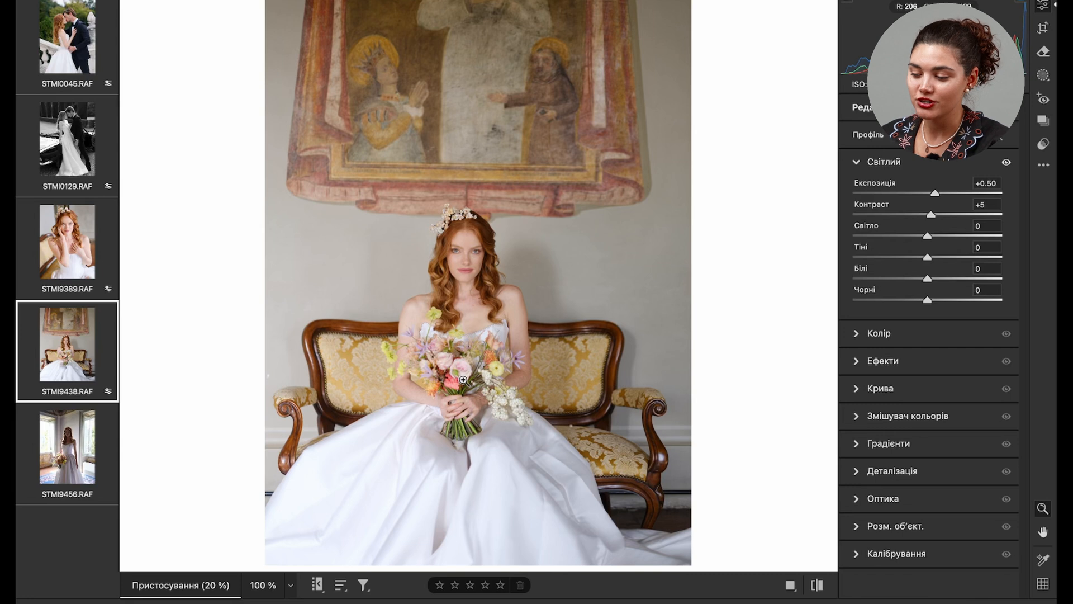
- Inspect the bride in STMI9438.RAF up close, try the favourite preset m6, and apply the Deep preset instead
click(444, 364)
click(495, 401)
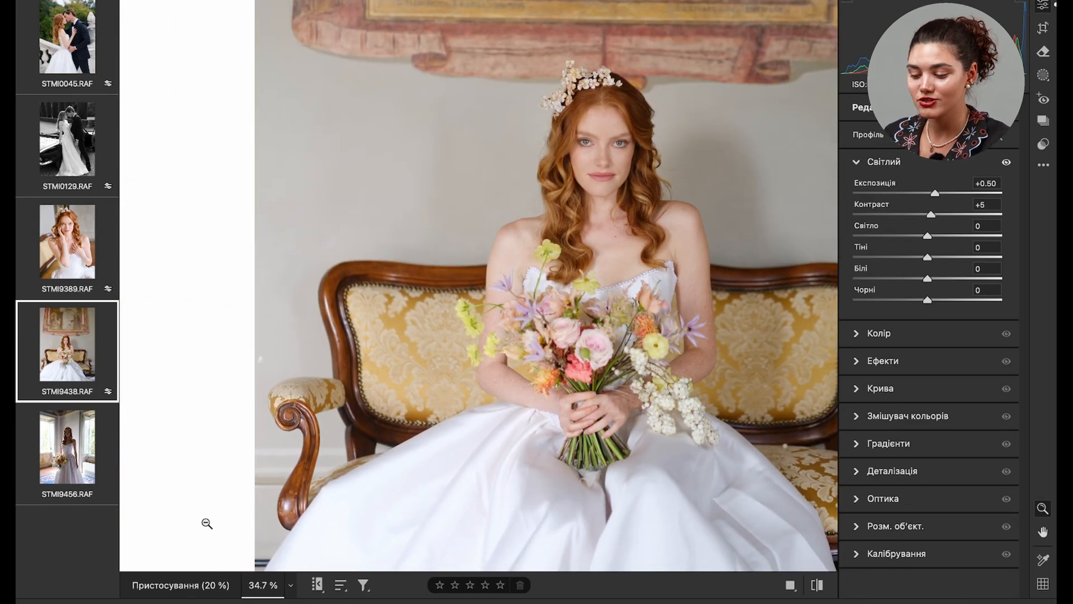
click(174, 585)
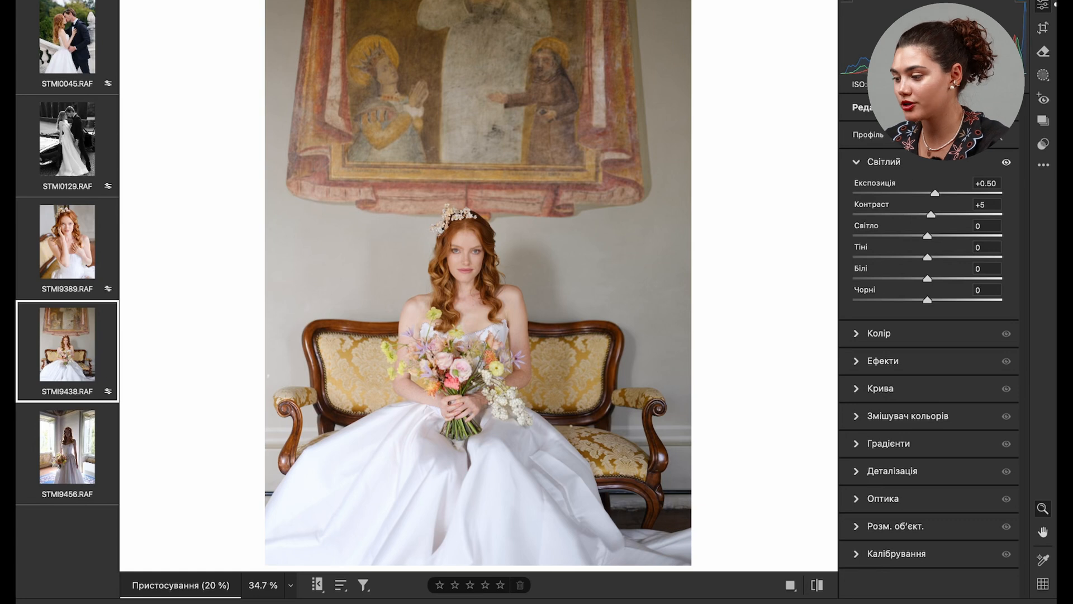
click(1043, 144)
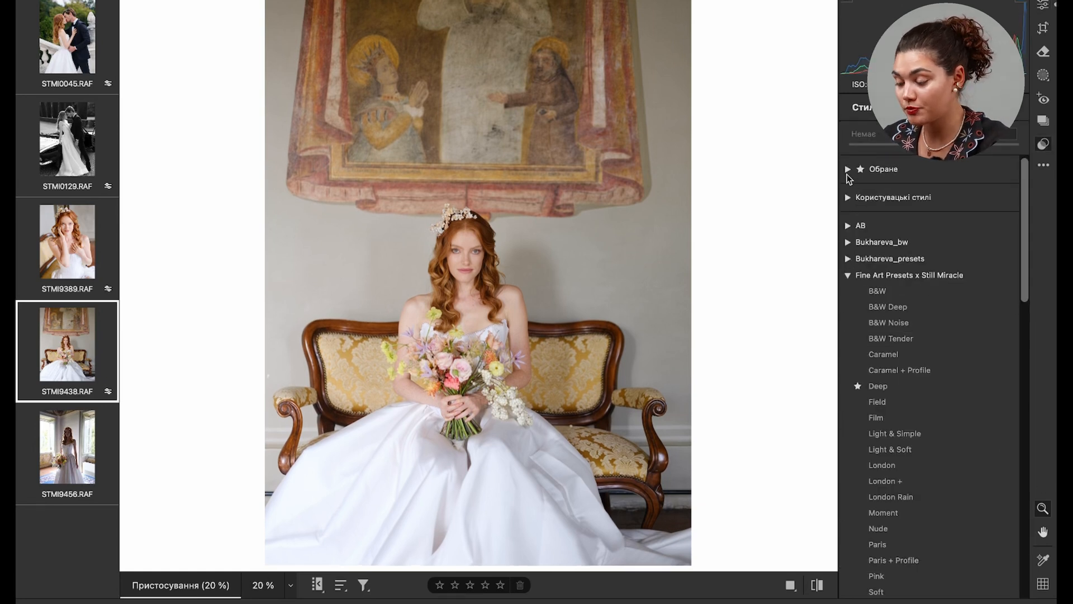
click(848, 169)
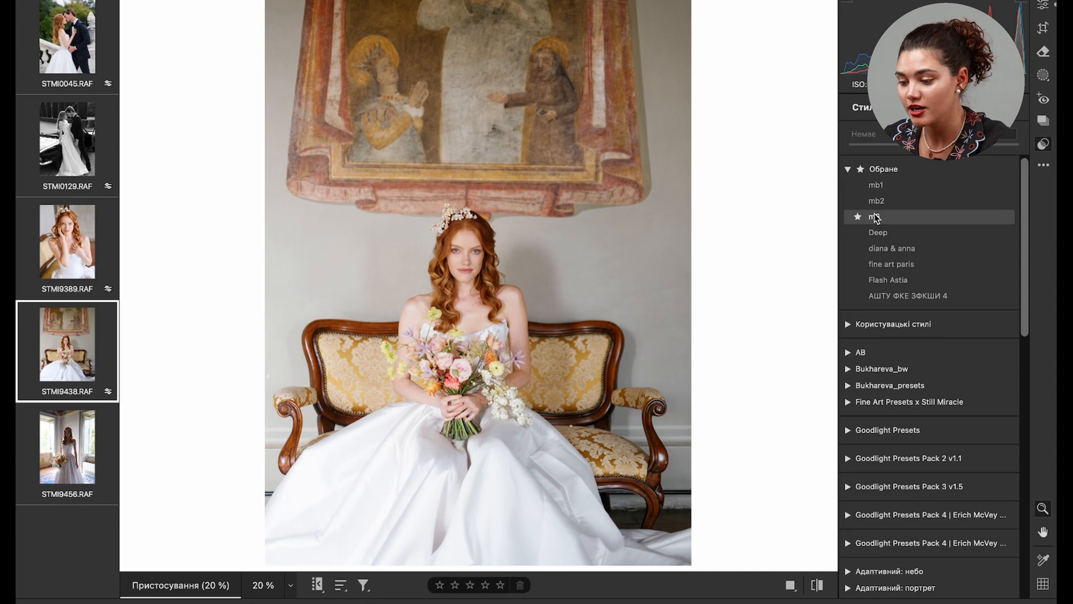
click(876, 217)
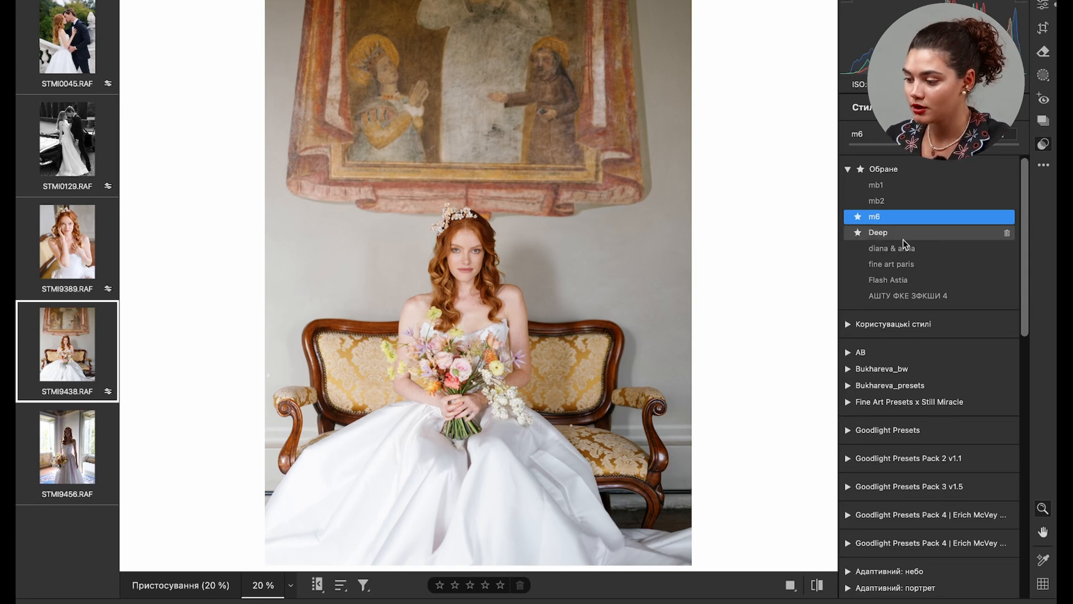
click(888, 235)
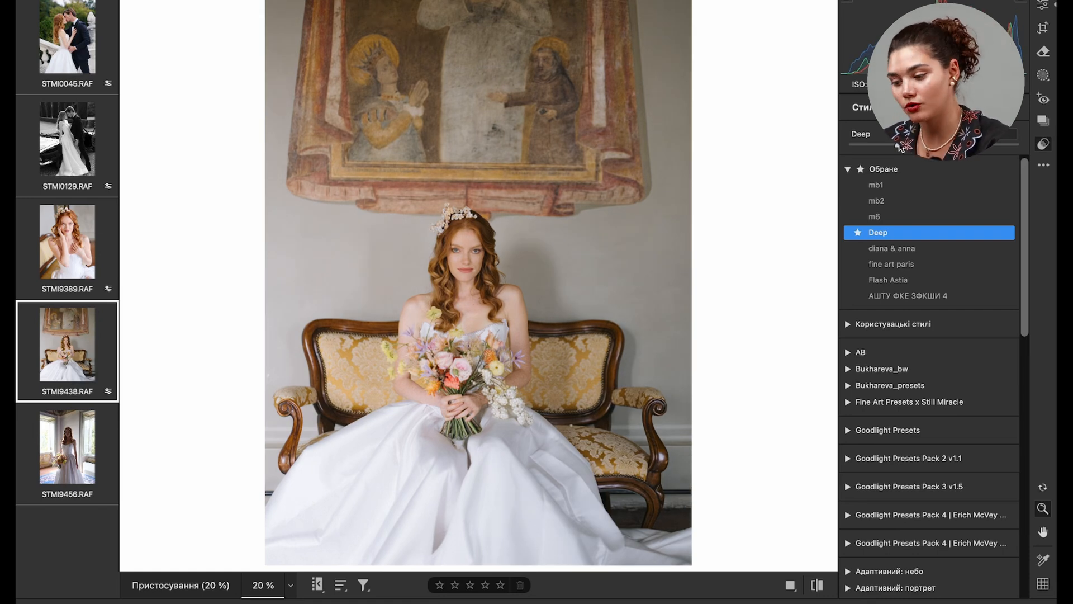
- Set exposure to +0.55 and contrast to +3 on STMI9438.RAF, and review its colour mixer, white balance and curve settings
key(e)
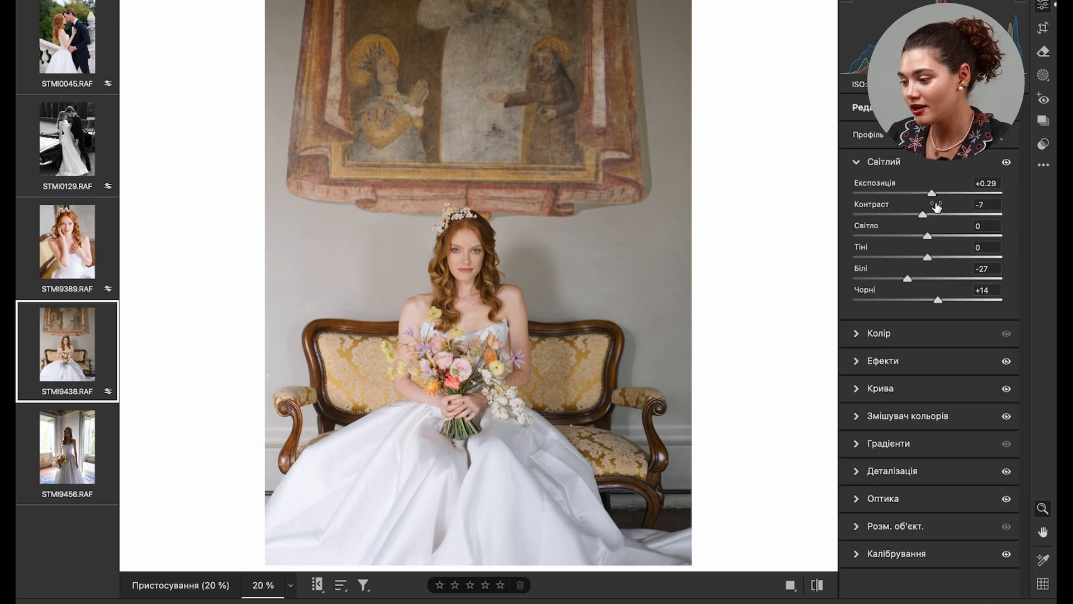
drag(931, 194, 929, 214)
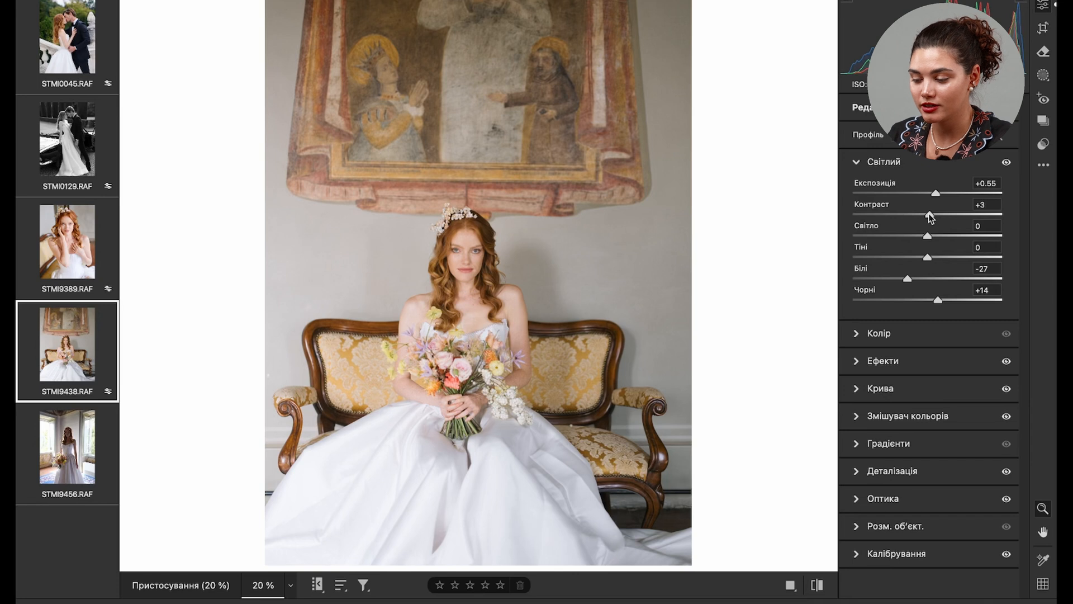
click(856, 414)
click(894, 336)
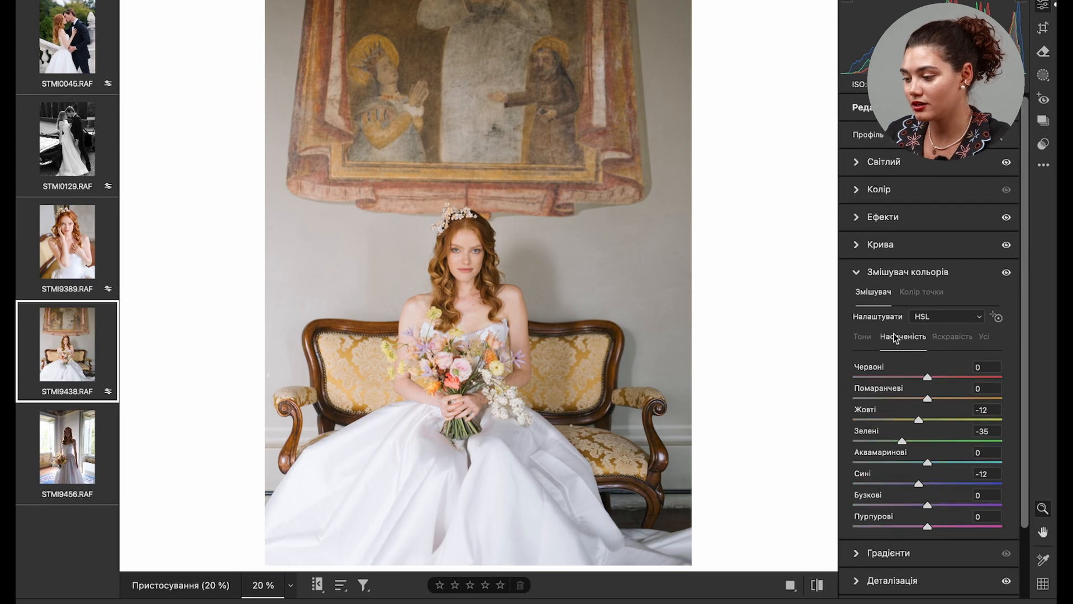
click(855, 189)
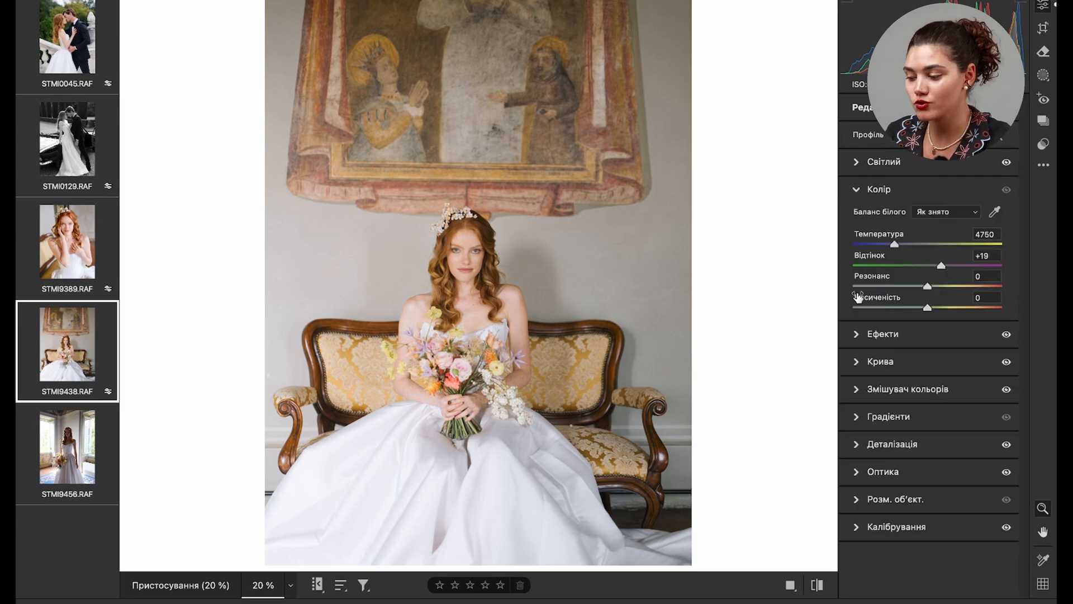
click(854, 370)
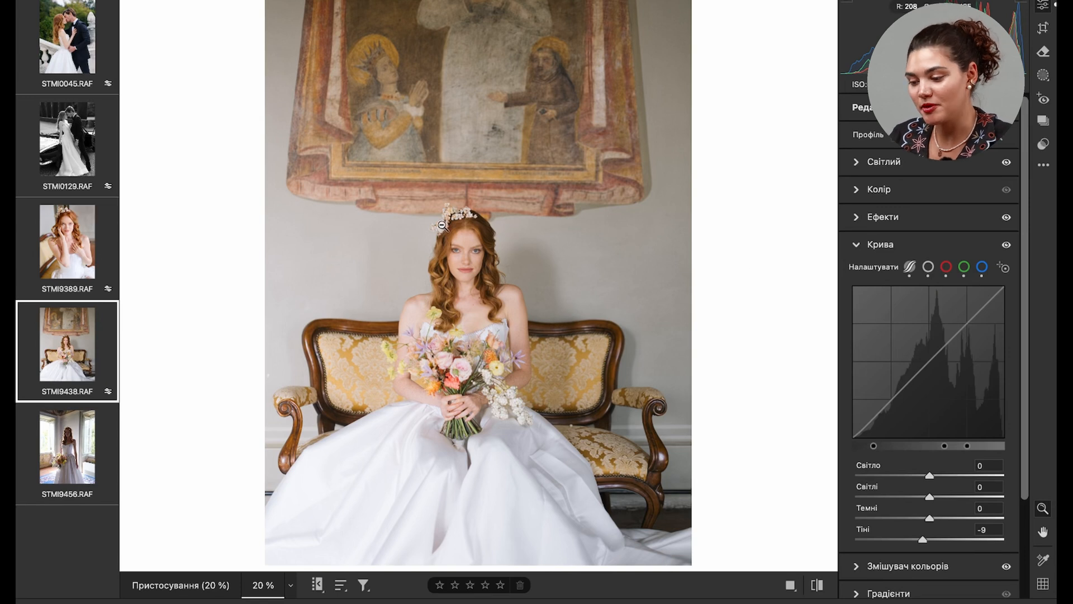
- Compare the grading of STMI9438.RAF with that of STMI9389.RAF by switching between the two photos
click(66, 288)
click(68, 344)
click(53, 246)
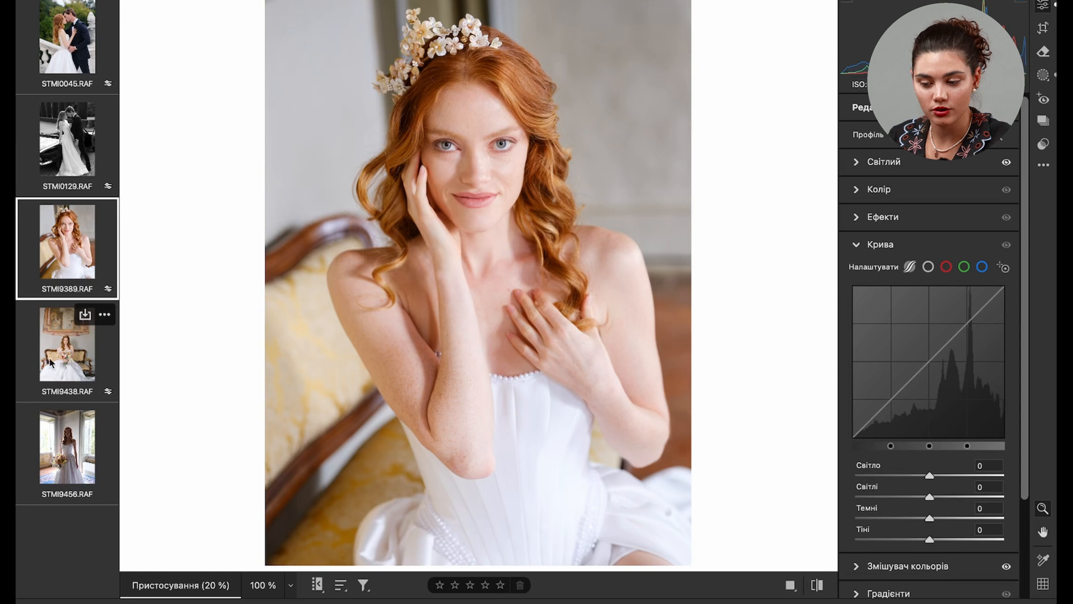
click(51, 363)
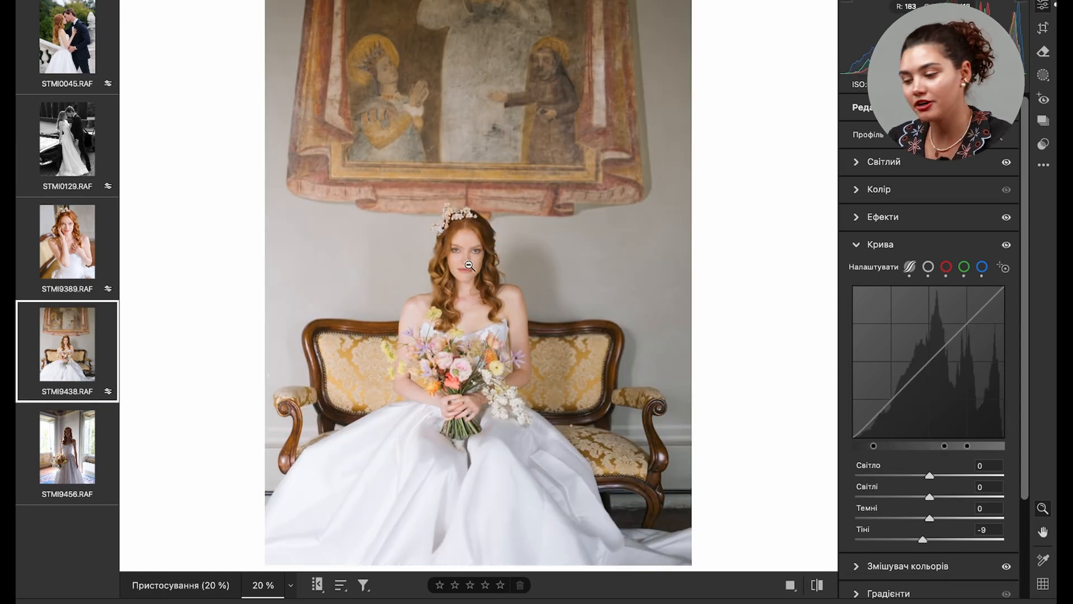
click(67, 246)
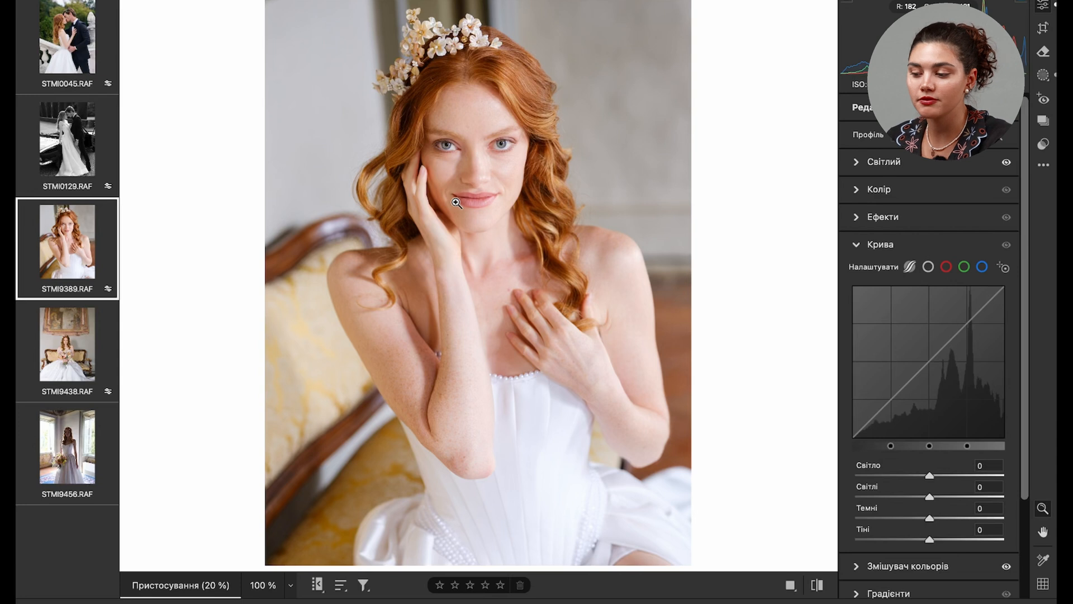
- Open STMI9456.RAF and set its exposure to +0.60, contrast to +16 and highlights to +29
click(65, 464)
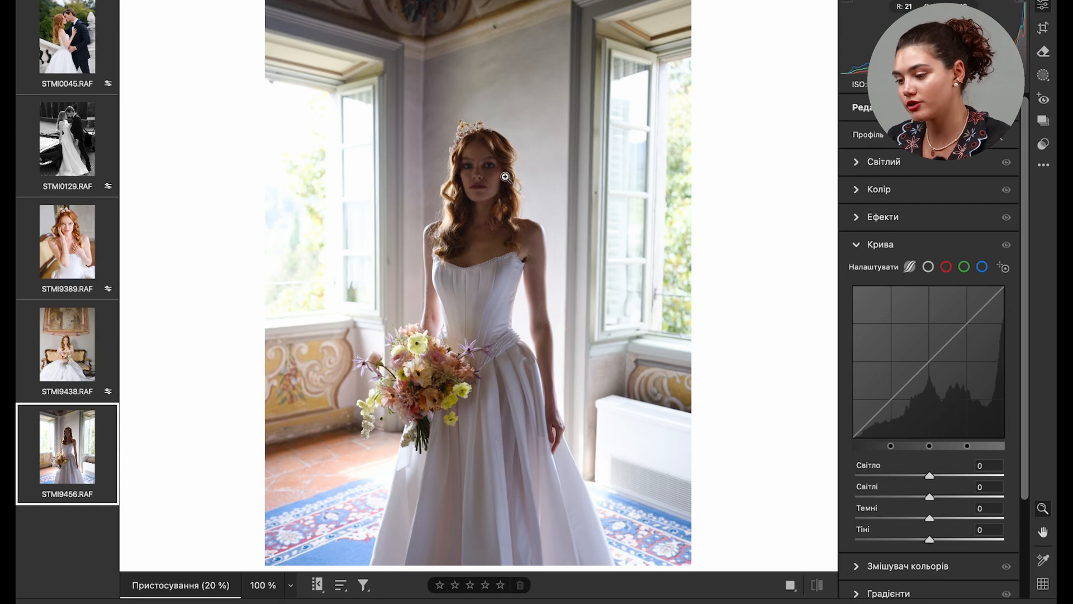
click(857, 162)
click(454, 193)
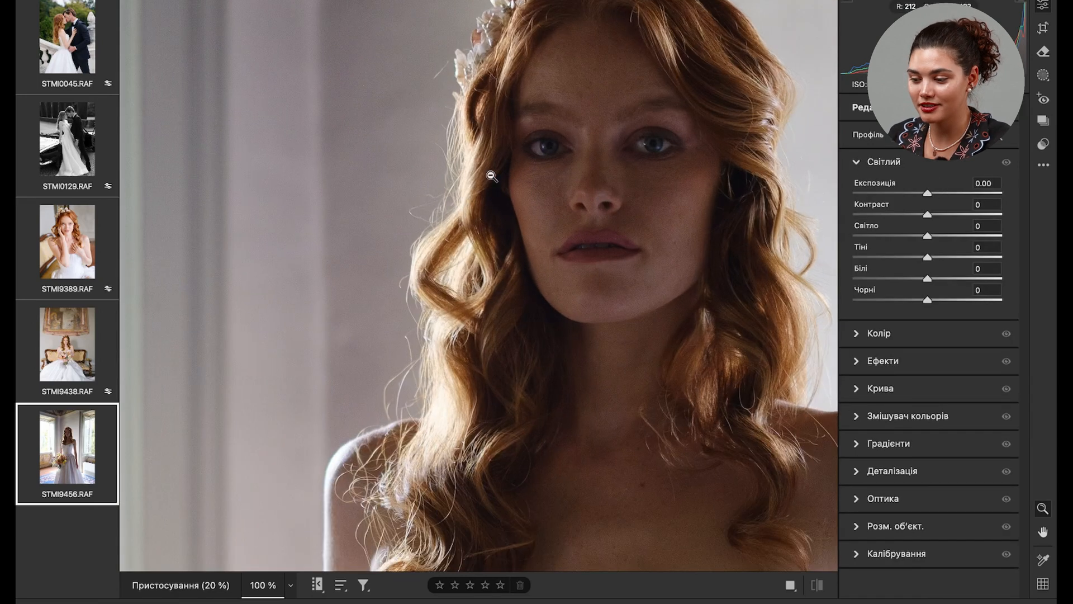
click(463, 356)
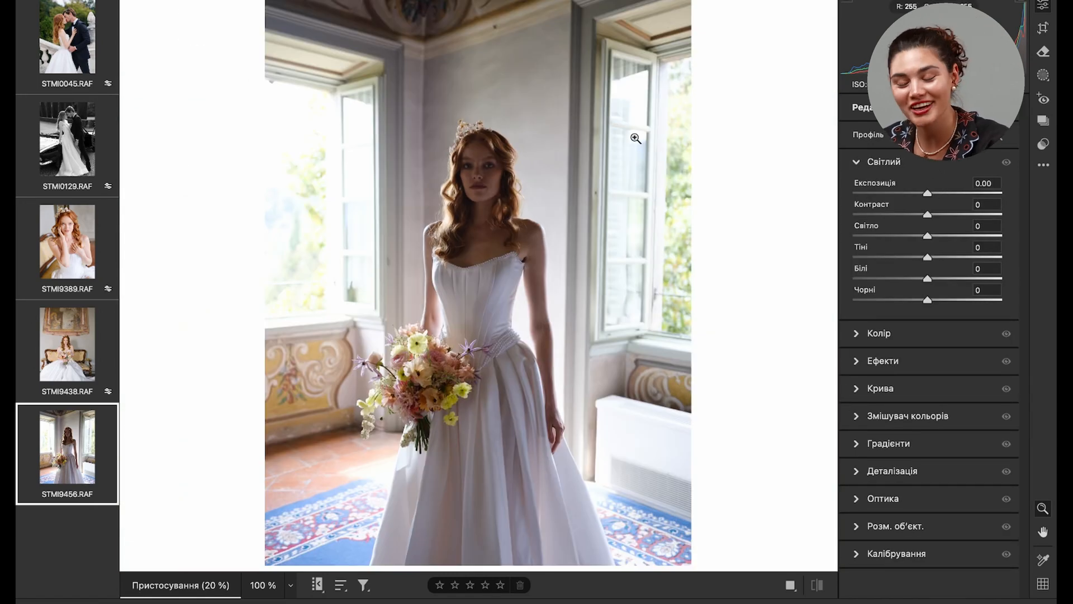
drag(927, 193, 936, 192)
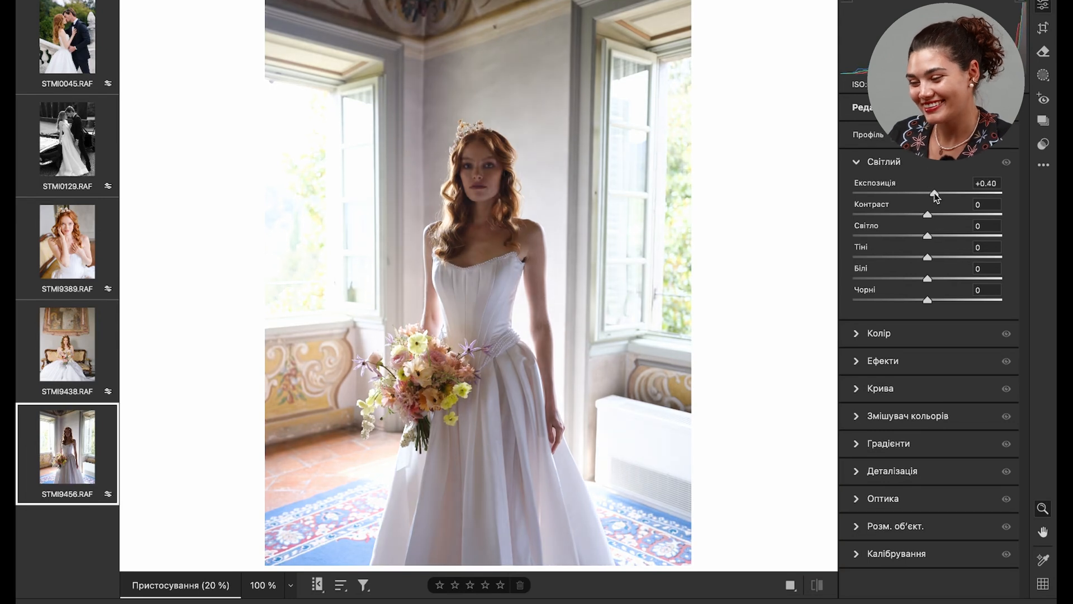
click(943, 214)
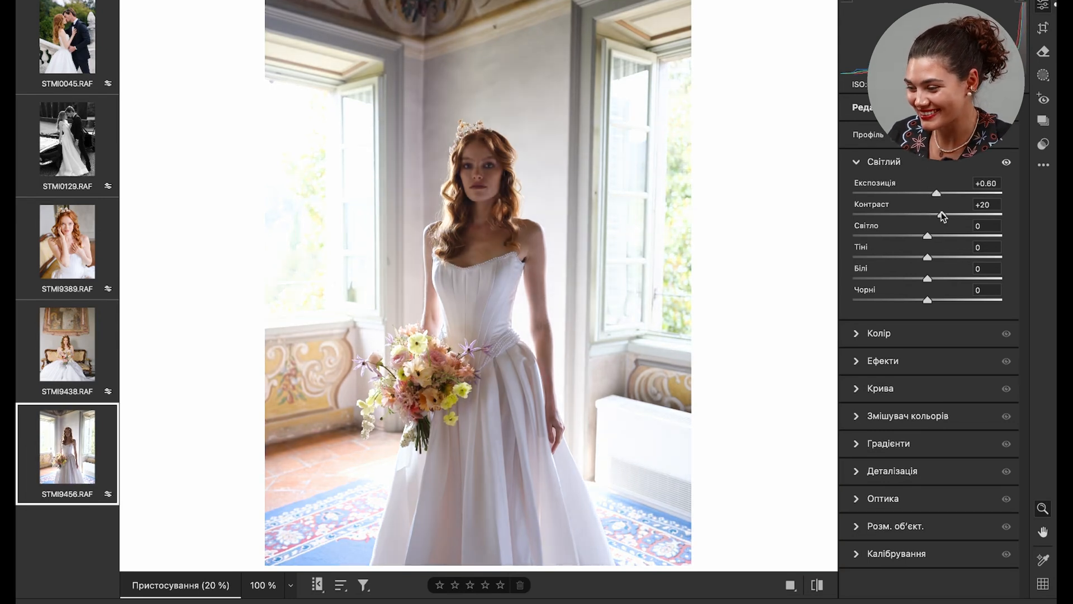
drag(943, 235, 946, 237)
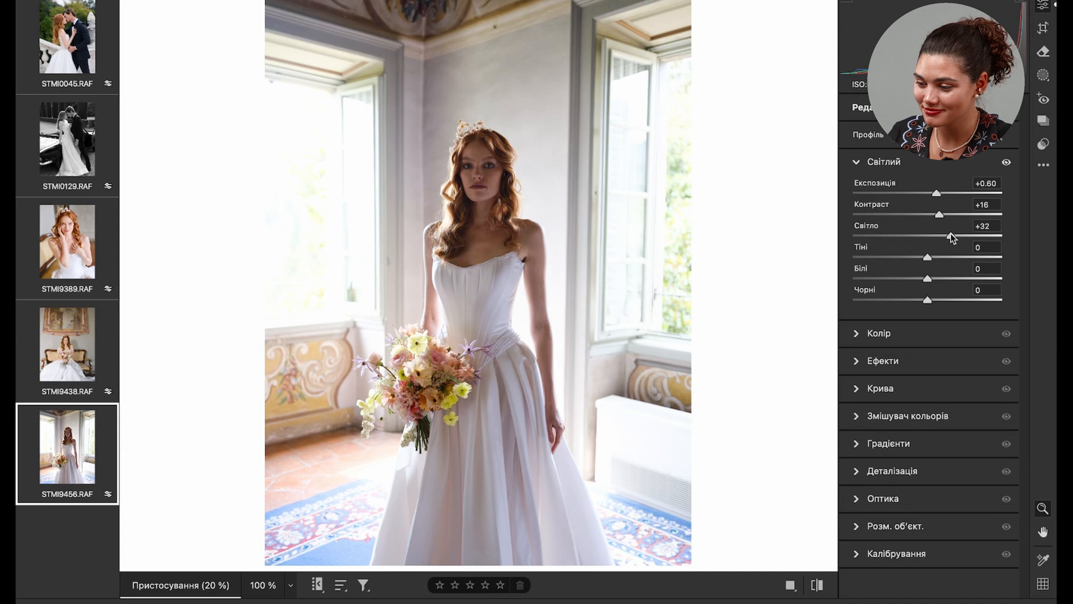
- Create a brush mask with exposure +0.60 and paint it over the bride's face and neck
click(496, 161)
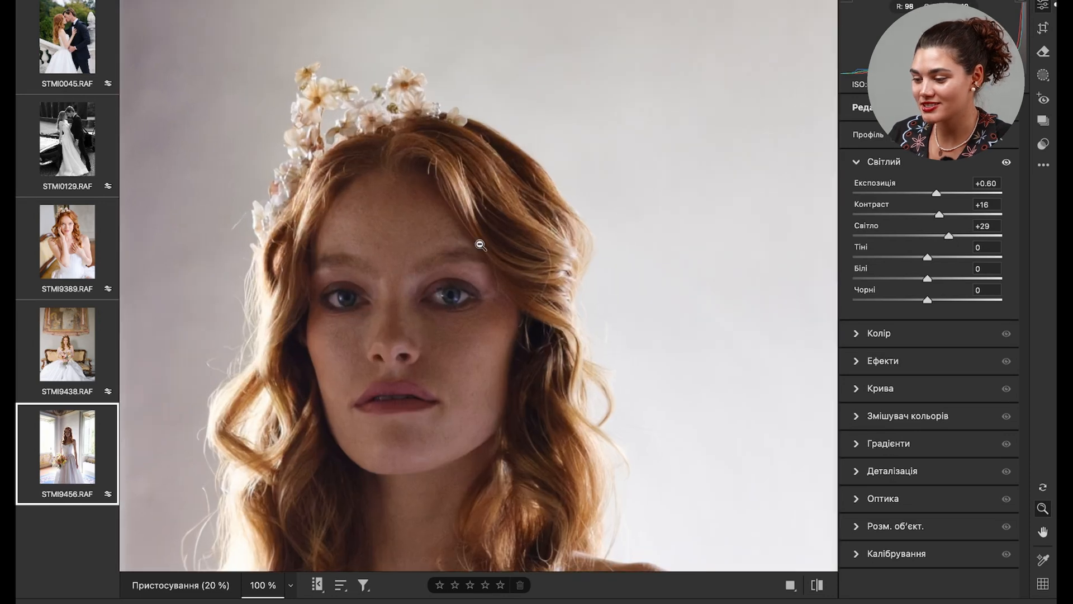
click(1042, 75)
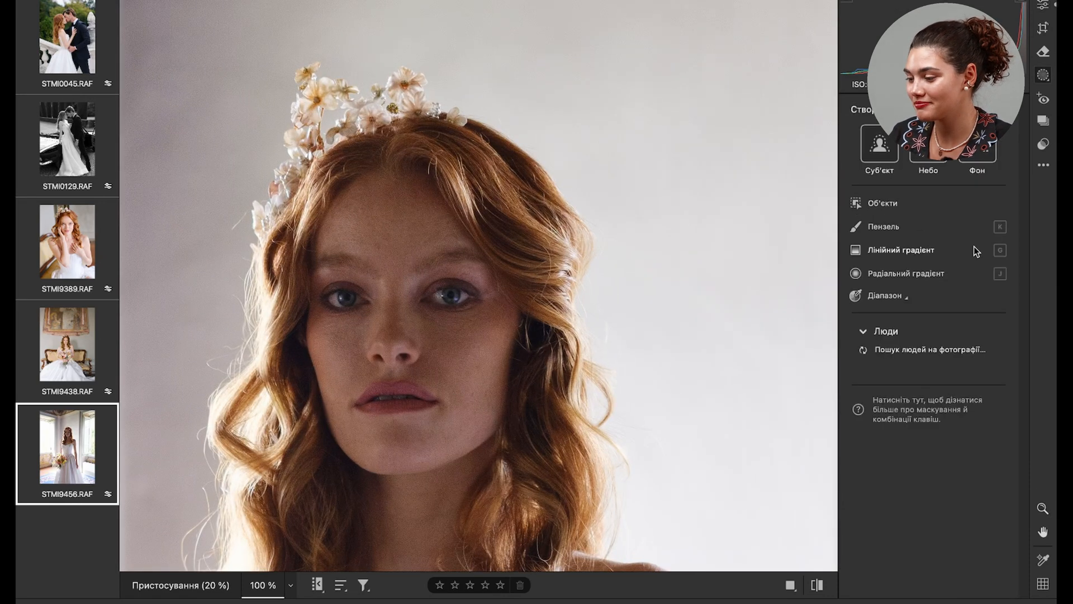
click(950, 226)
scroll(897, 467, down, 5)
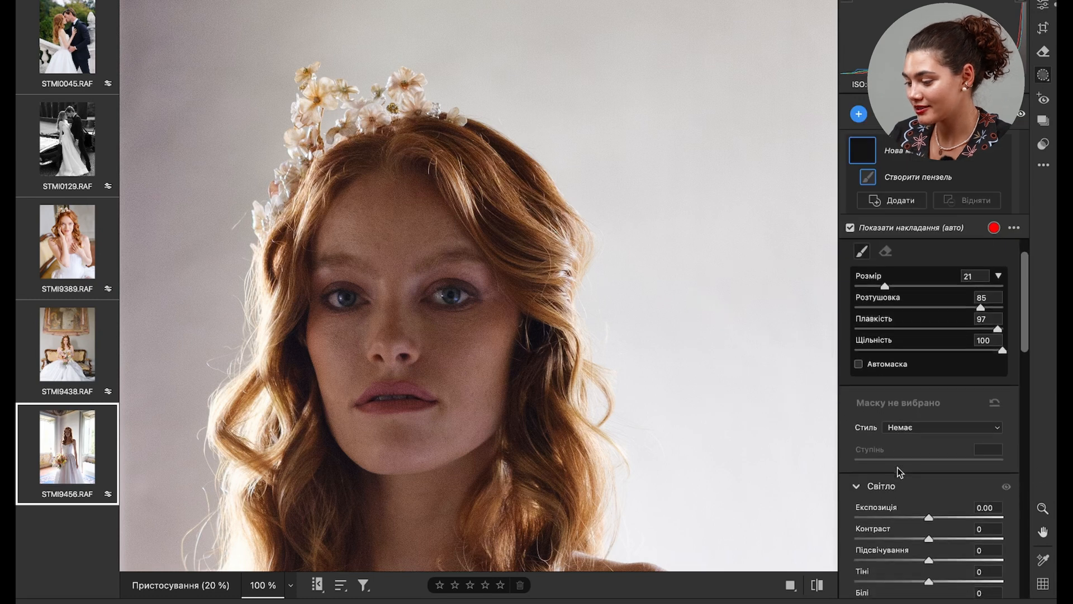
drag(938, 447, 939, 447)
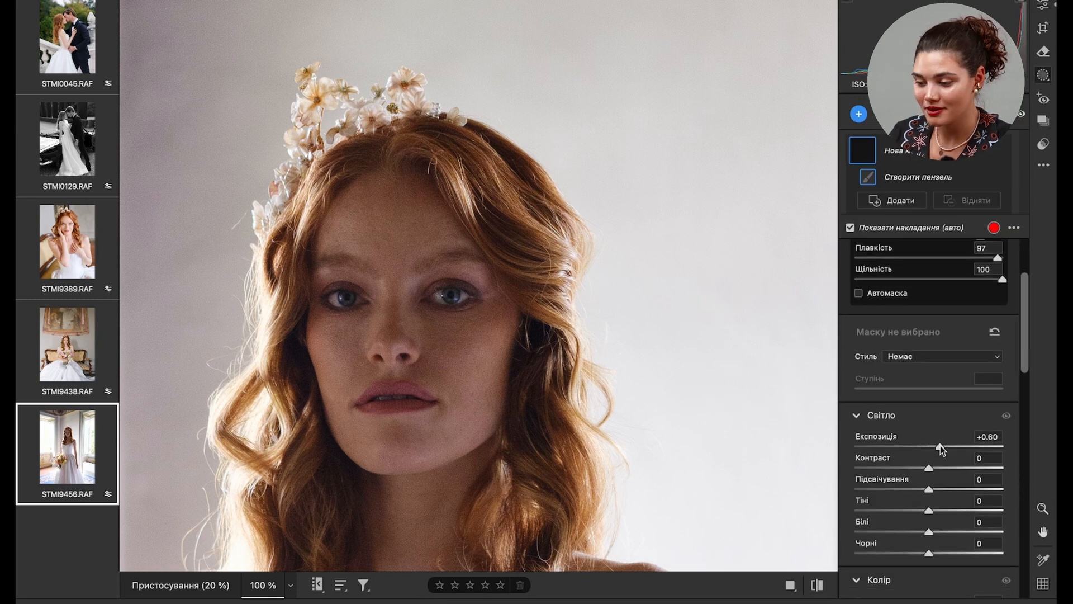
mouse_move(442, 396)
mouse_down()
mouse_move(388, 428)
mouse_move(425, 241)
mouse_move(405, 475)
mouse_move(378, 547)
mouse_move(435, 535)
mouse_up()
click(214, 586)
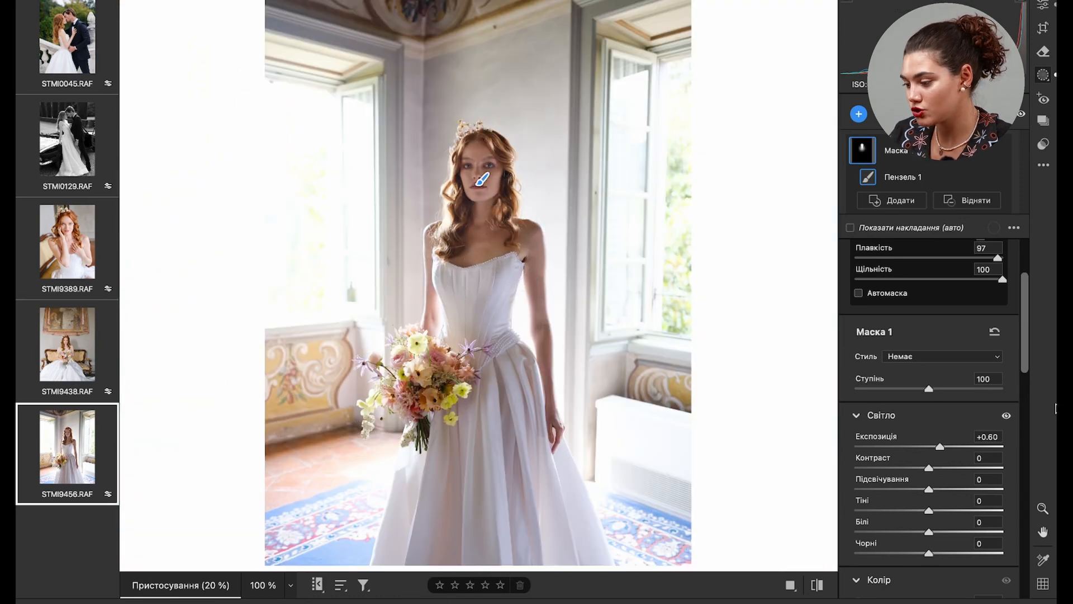
- Set the brush mask's exposure to +0.40 and extend the mask down both sides of the bride's upper body
drag(940, 446, 936, 447)
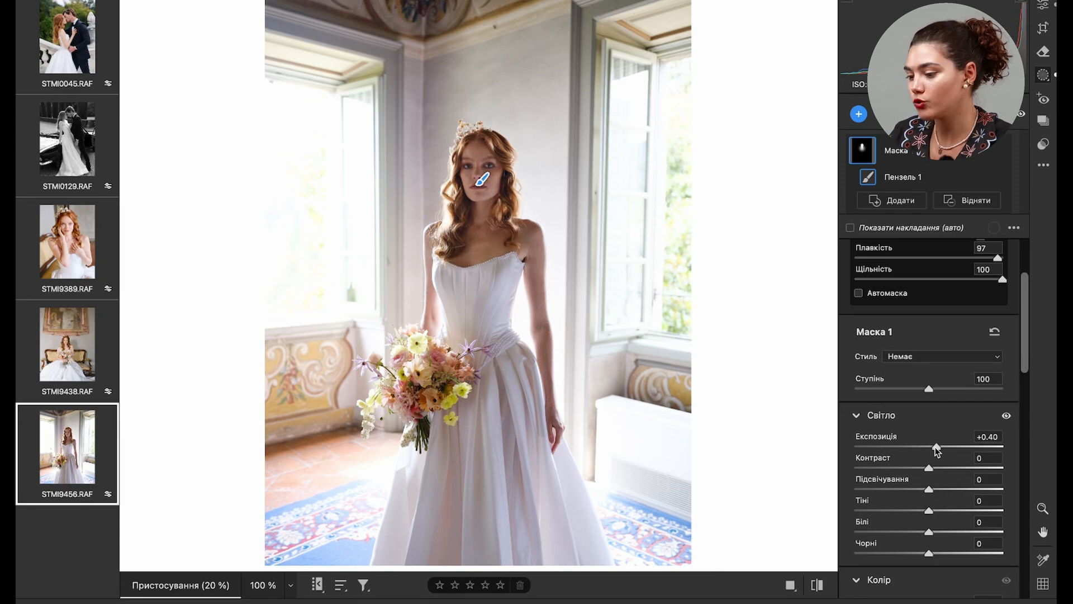
drag(517, 234, 513, 339)
mouse_move(443, 255)
mouse_down()
mouse_move(429, 327)
mouse_move(445, 353)
mouse_up()
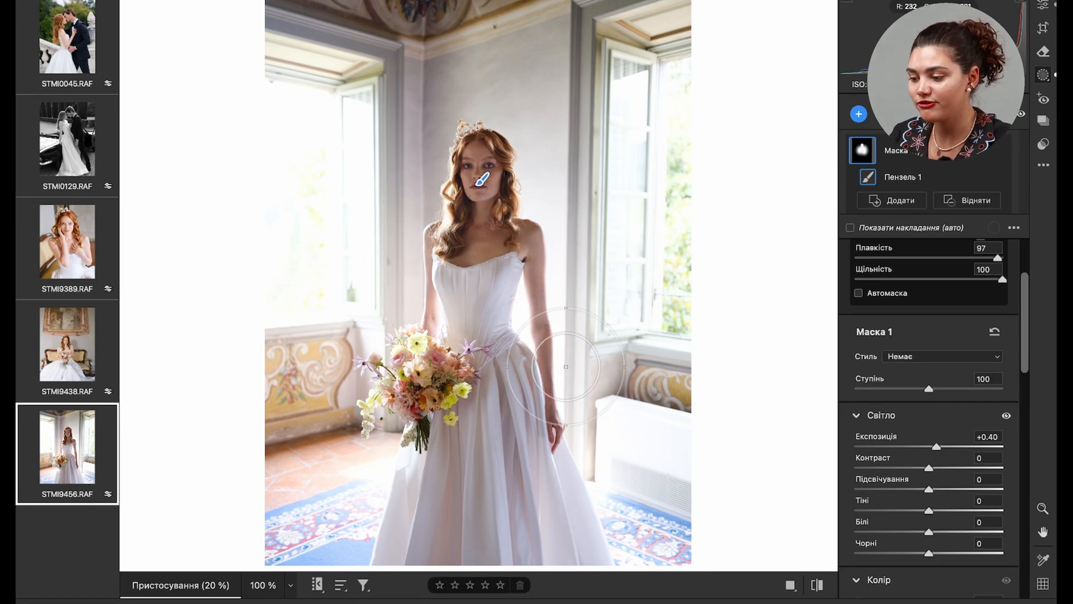
- Return to the whole-image adjustments of STMI9456.RAF and set the red primary hue in calibration to +2
click(1042, 5)
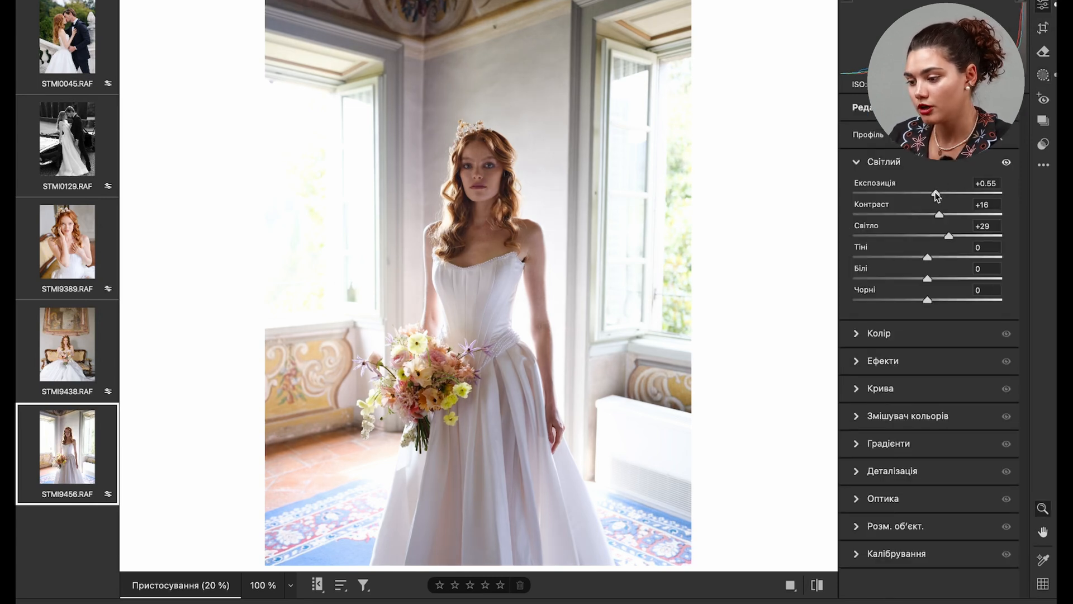
click(855, 555)
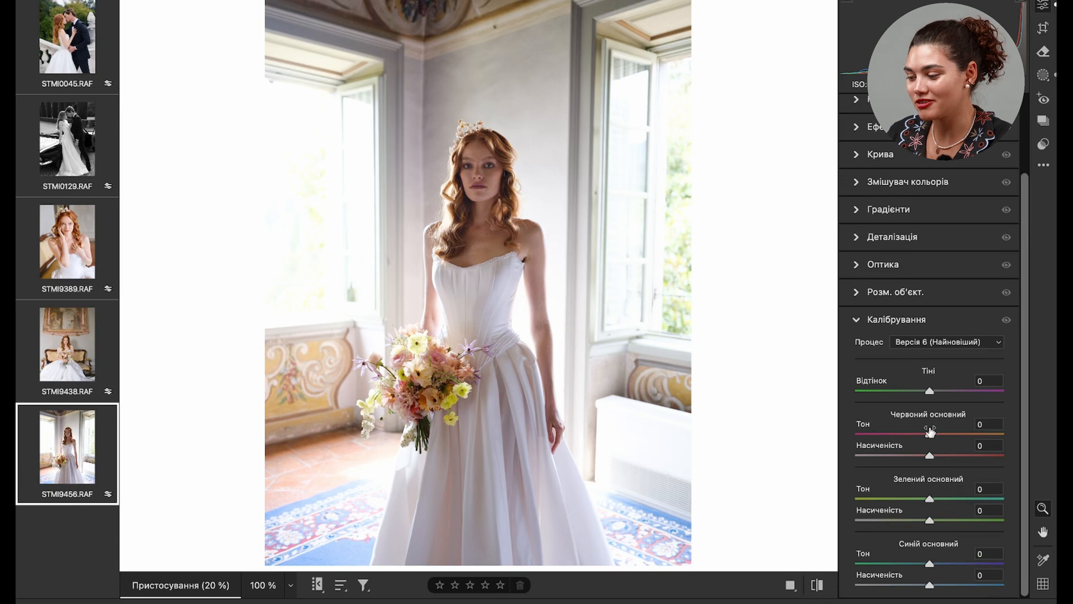
drag(929, 433, 931, 436)
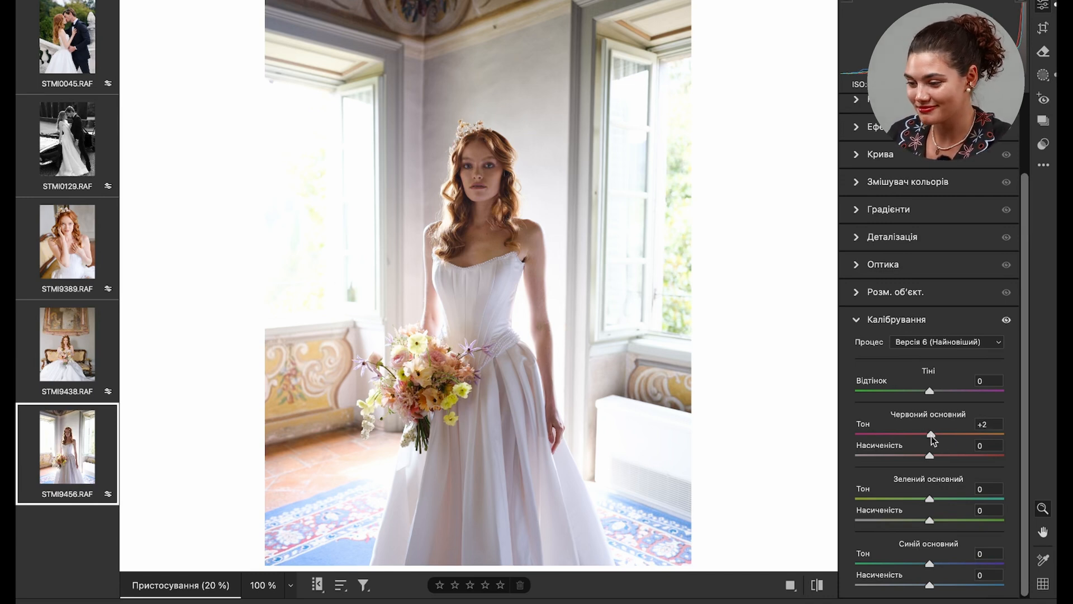
- Set contrast to -4 and highlights to +27 on STMI9456.RAF
scroll(872, 146, up, 5)
click(855, 162)
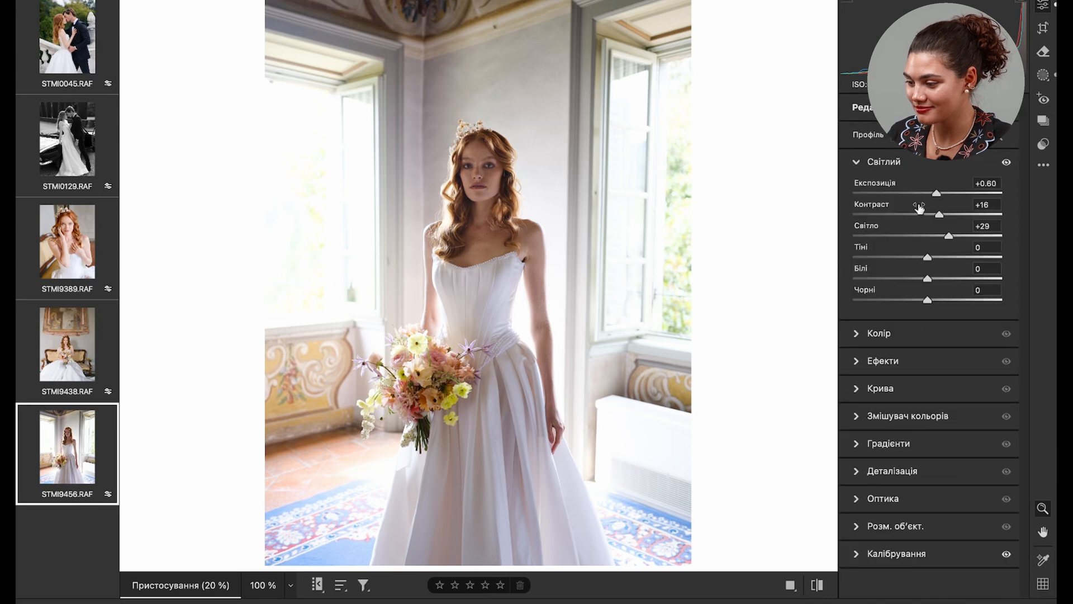
drag(921, 217, 926, 216)
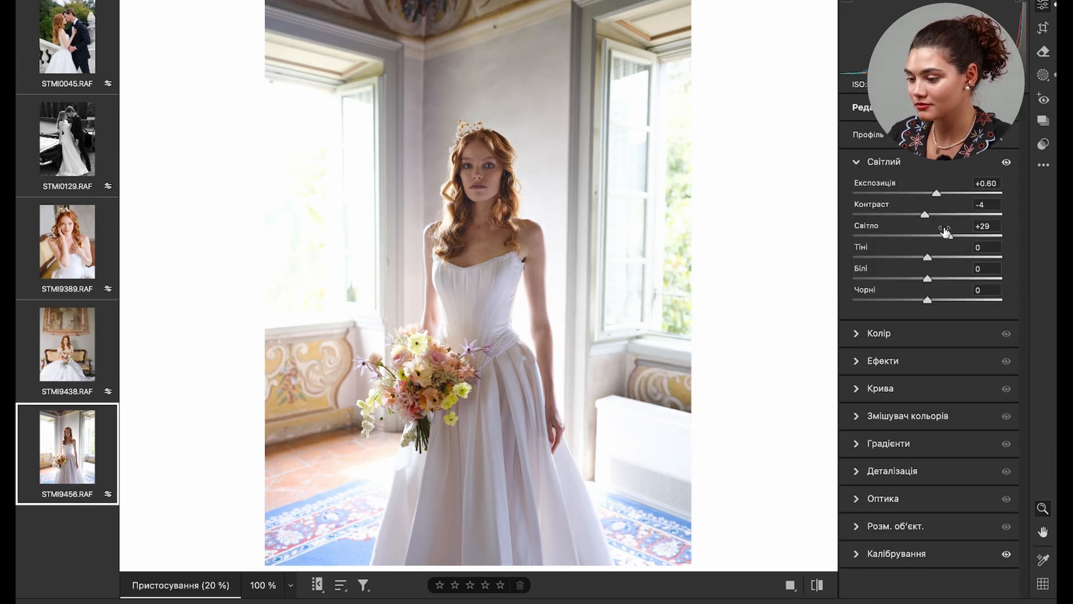
- Check the white balance settings and the bride up close, and set contrast back to 0
click(856, 340)
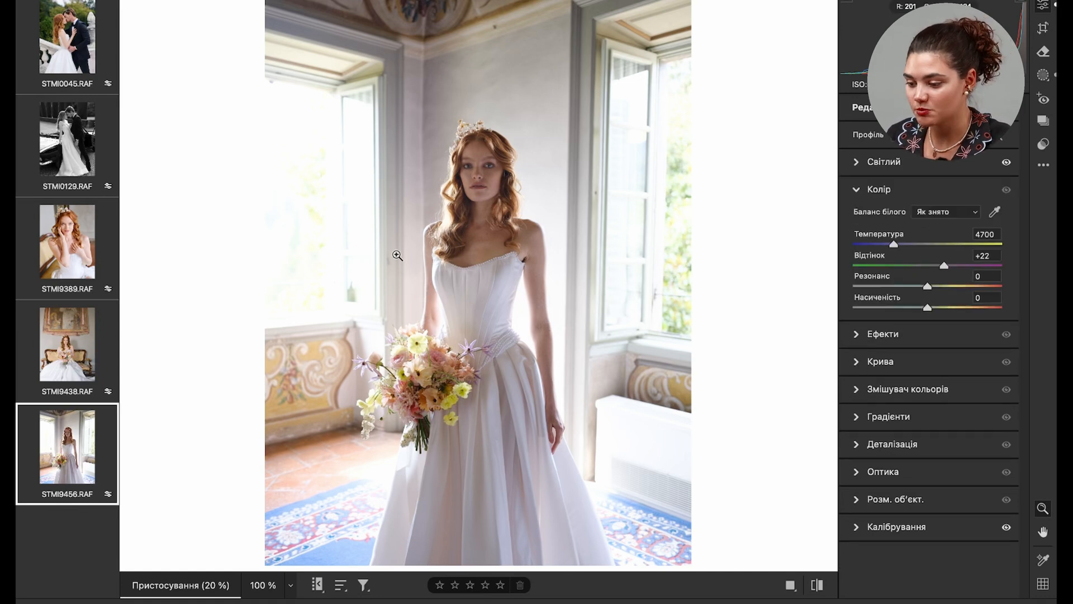
click(513, 264)
click(532, 184)
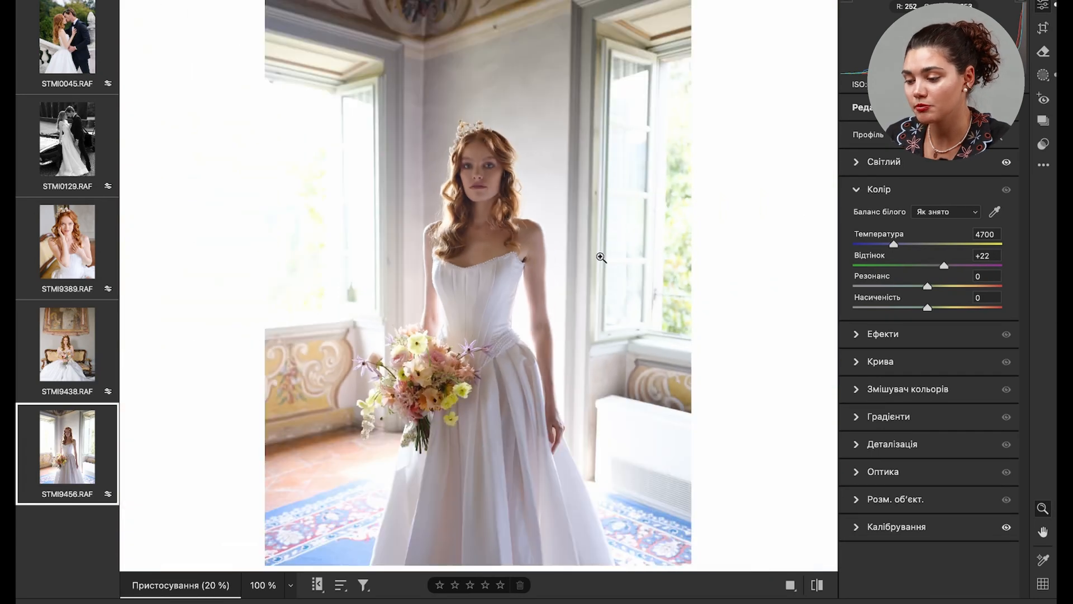
click(856, 162)
mouse_move(927, 215)
mouse_down()
mouse_move(975, 216)
mouse_move(932, 217)
mouse_up()
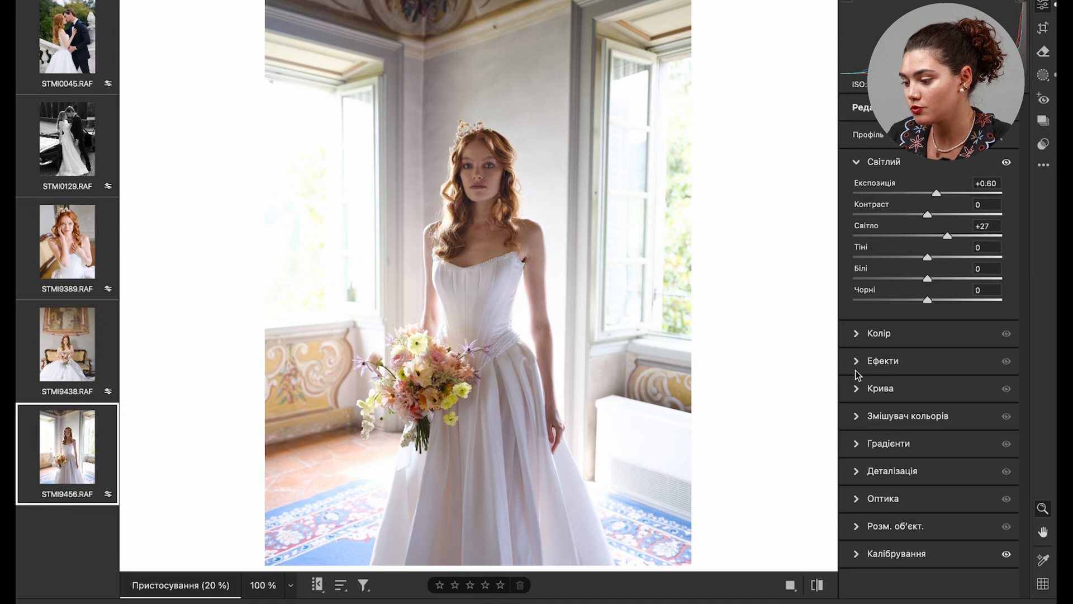
- Set the tone curve's shadows to -15, inspect the bride's face up close and return to the light settings
click(855, 390)
drag(931, 540, 918, 537)
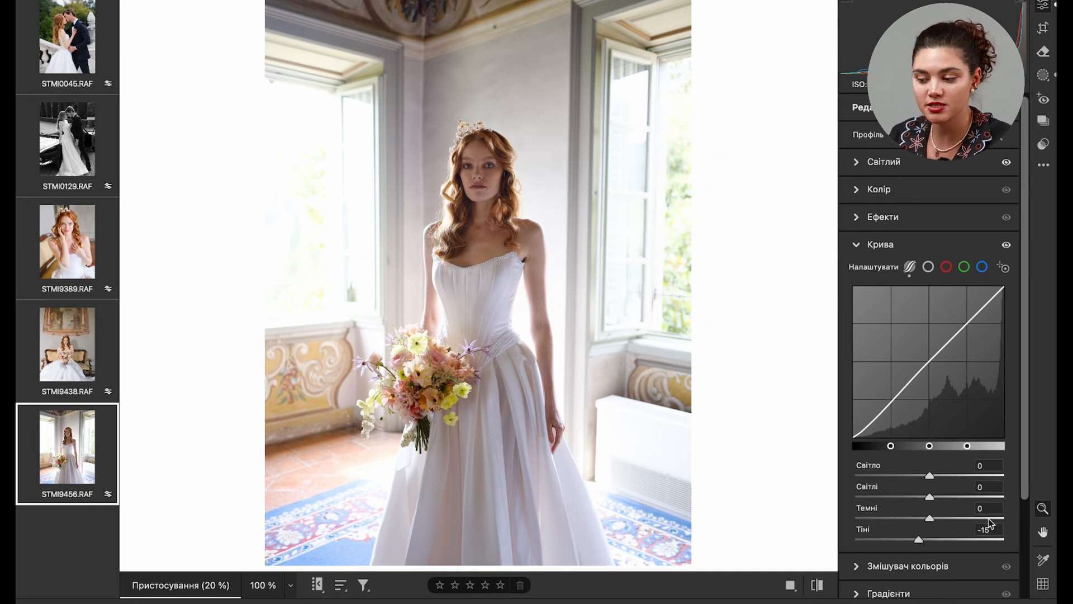
click(464, 202)
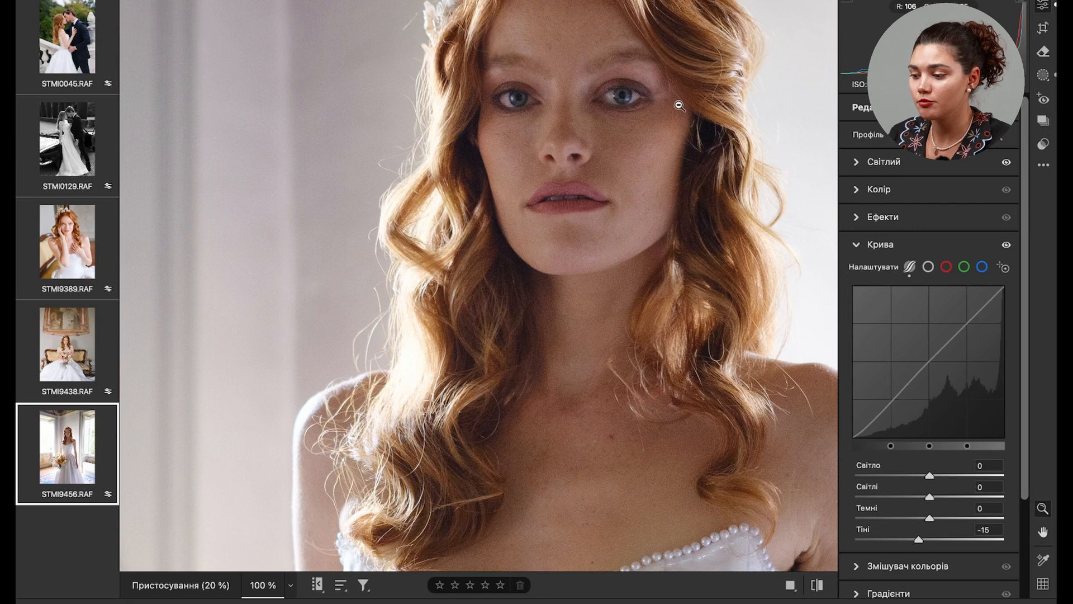
click(459, 356)
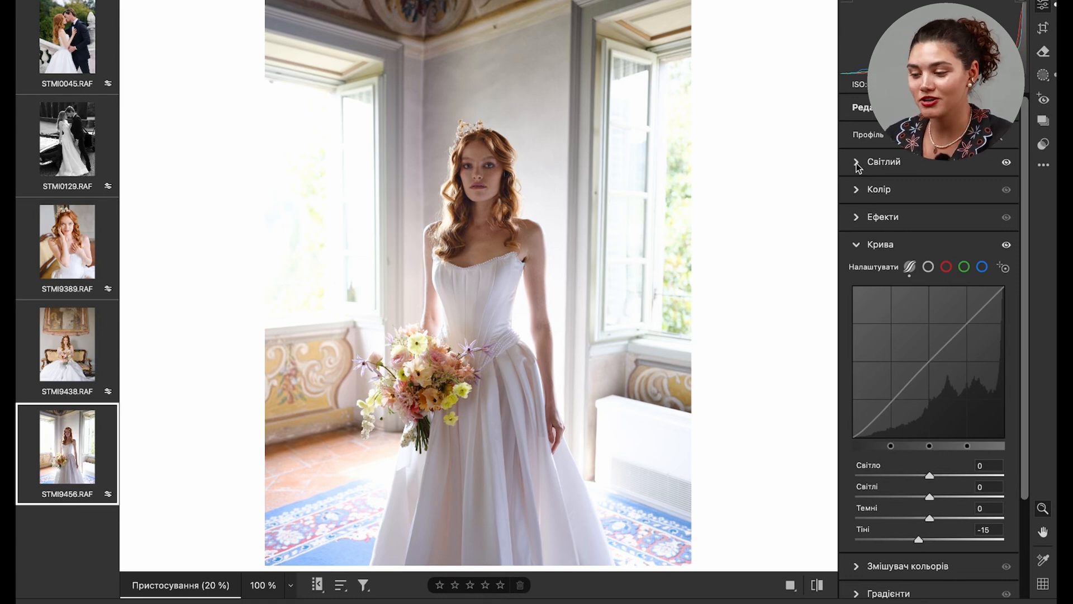
click(856, 163)
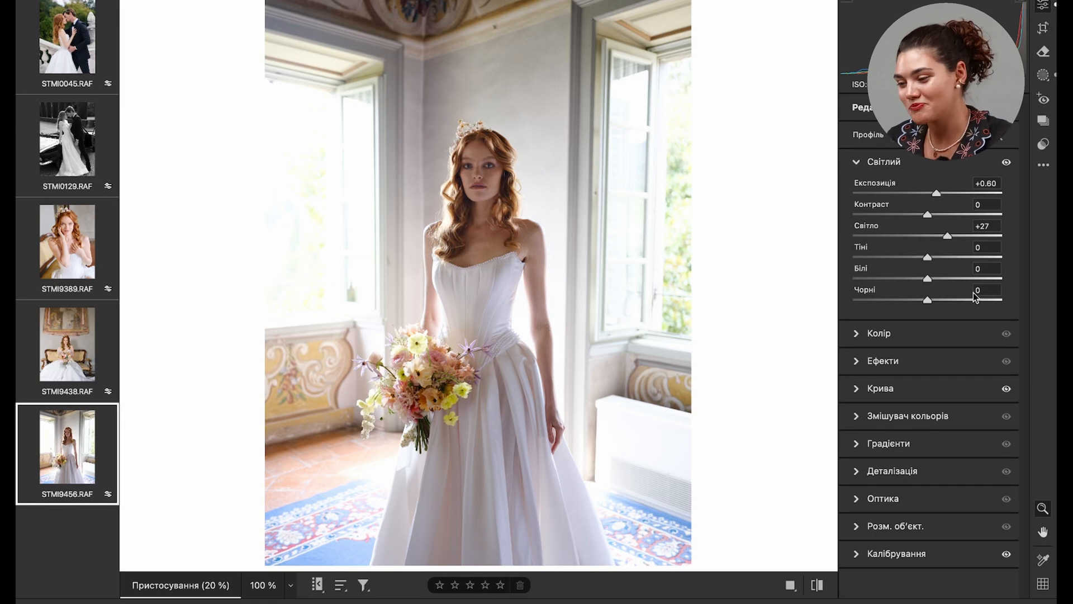